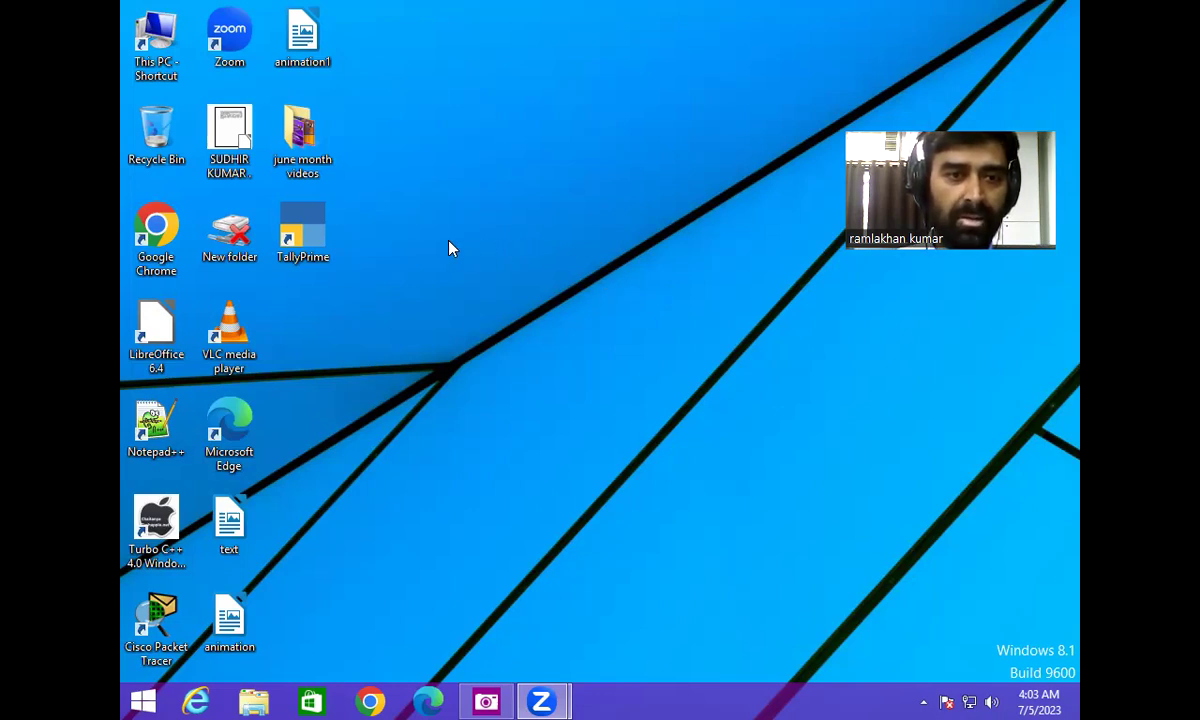
- Launch TallyPrime from the desktop shortcut and continue in Educational Mode
click(321, 241)
double_click(321, 241)
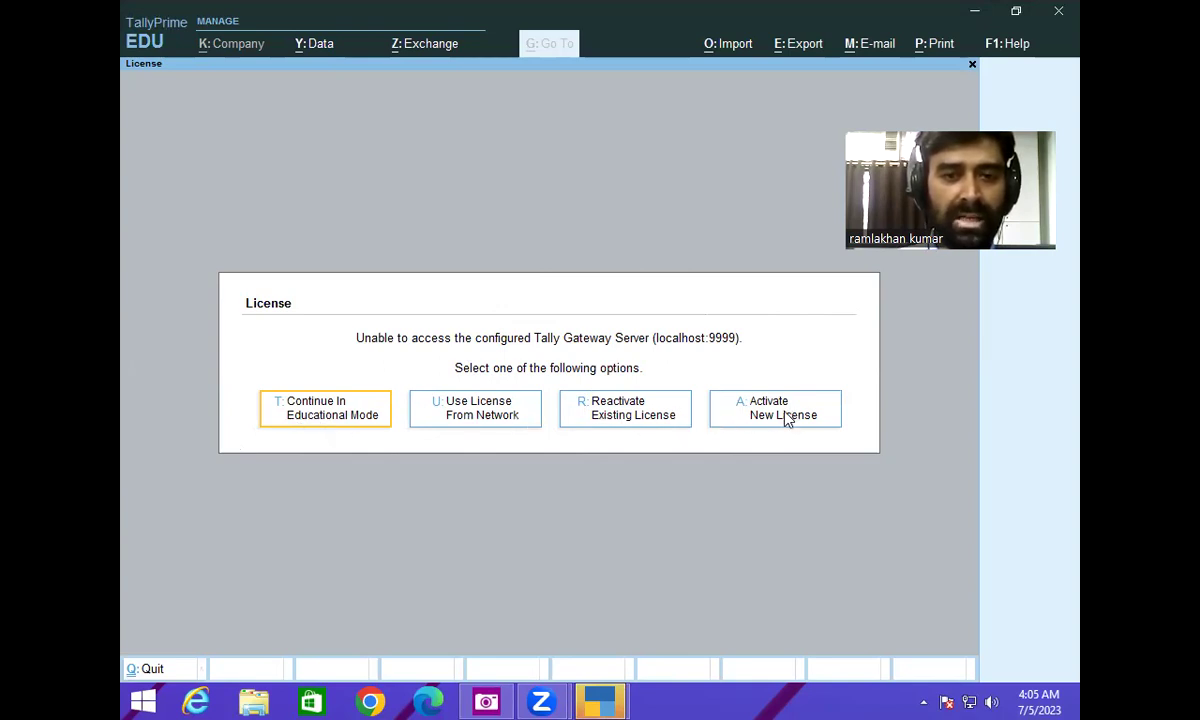
click(354, 425)
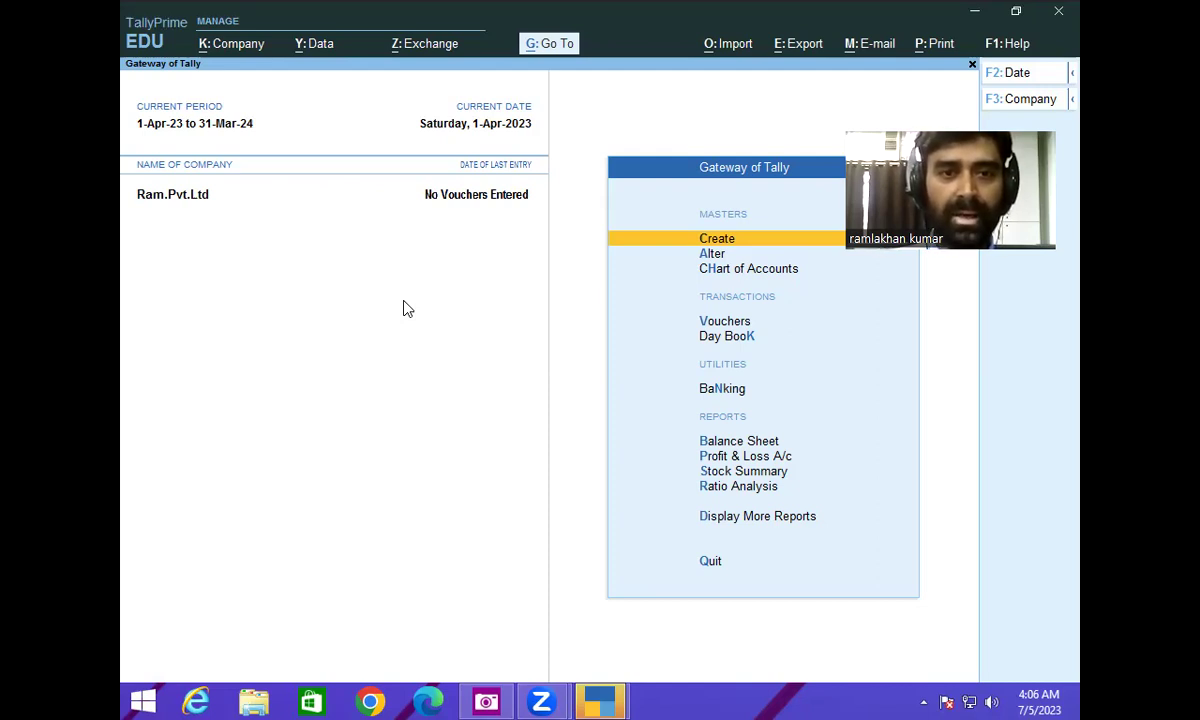
key(alt)
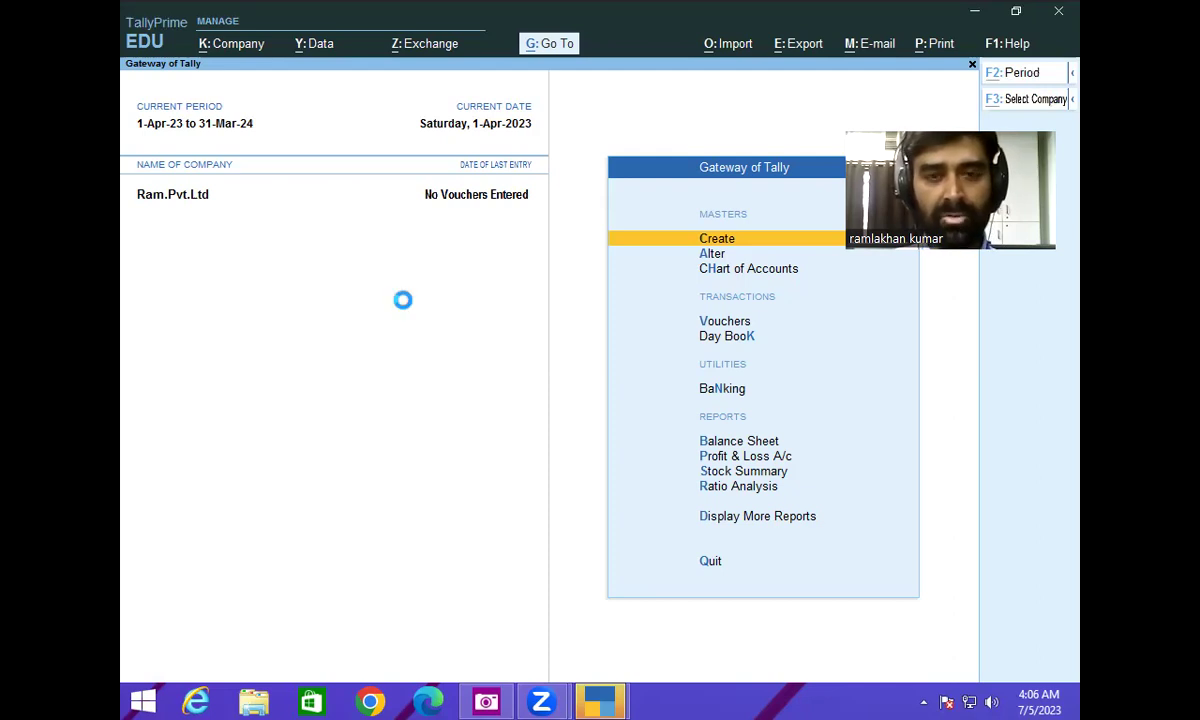
key(alt+F3)
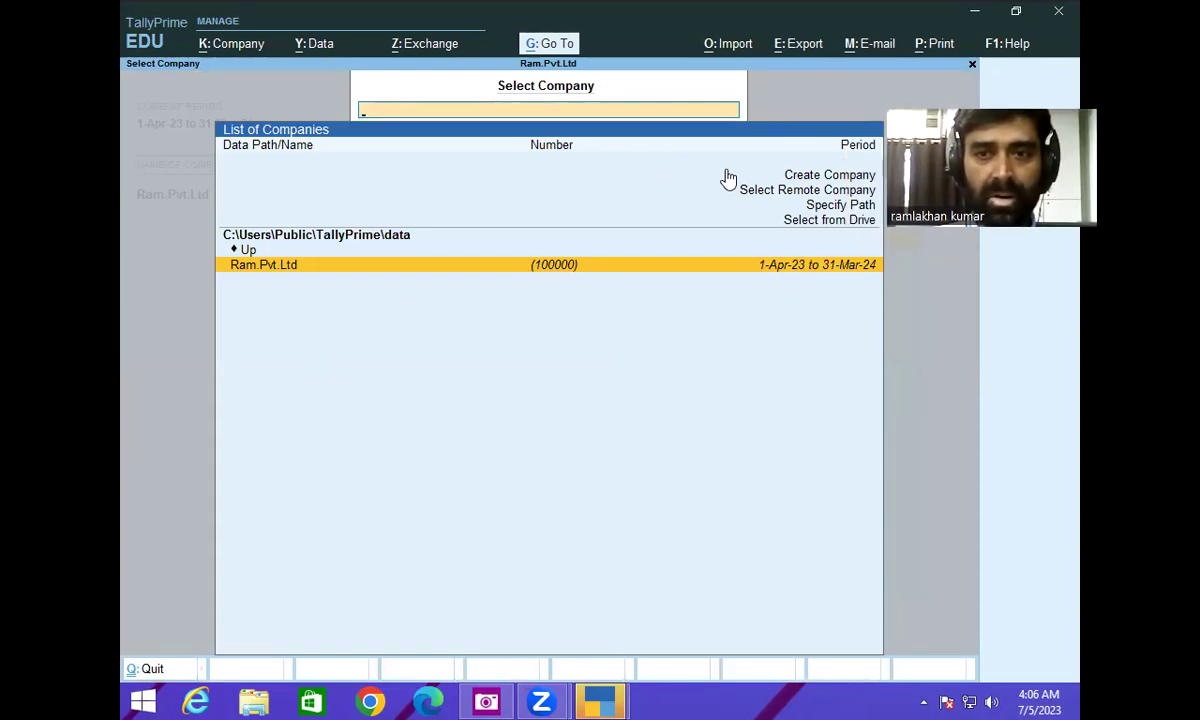
key(Return)
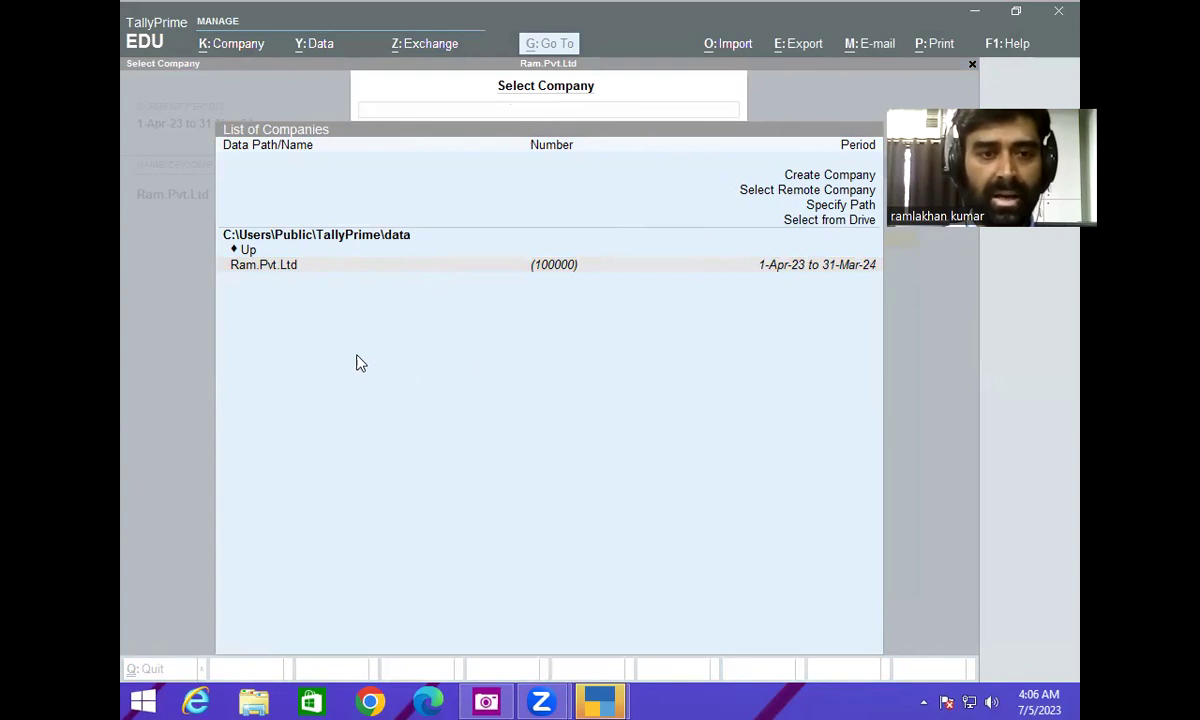
click(487, 441)
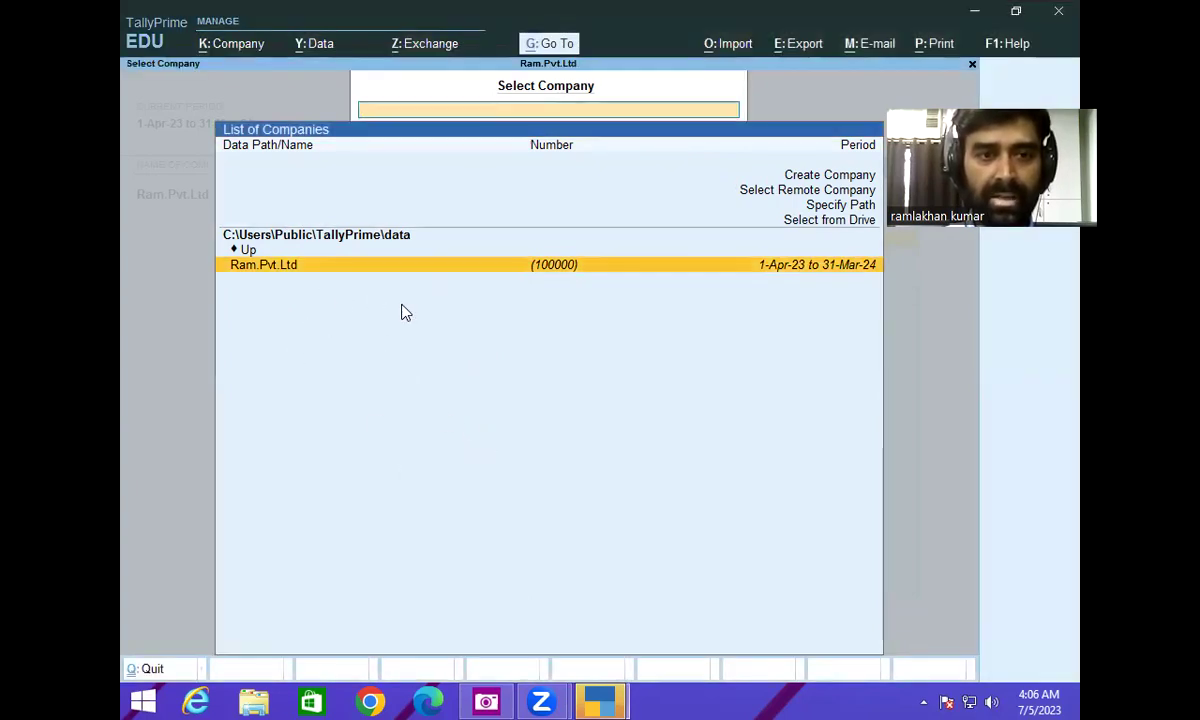
key(Return)
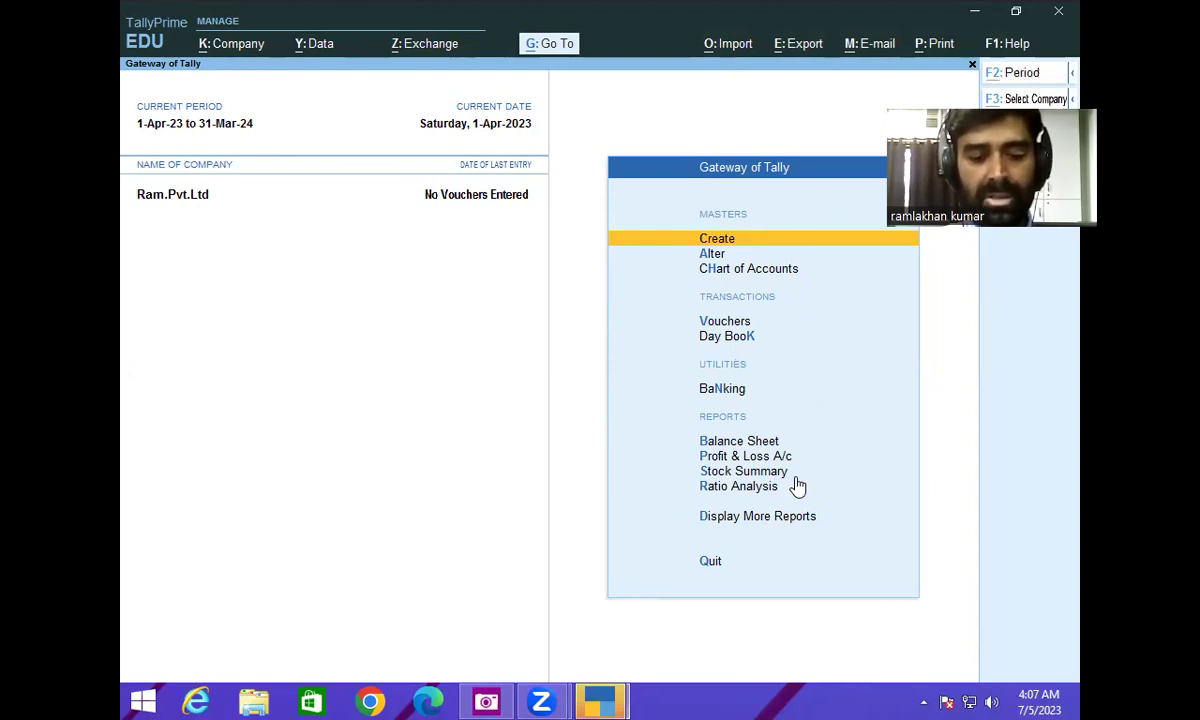
click(795, 476)
- Bring up the company list and move up toward Create Company
key(F3)
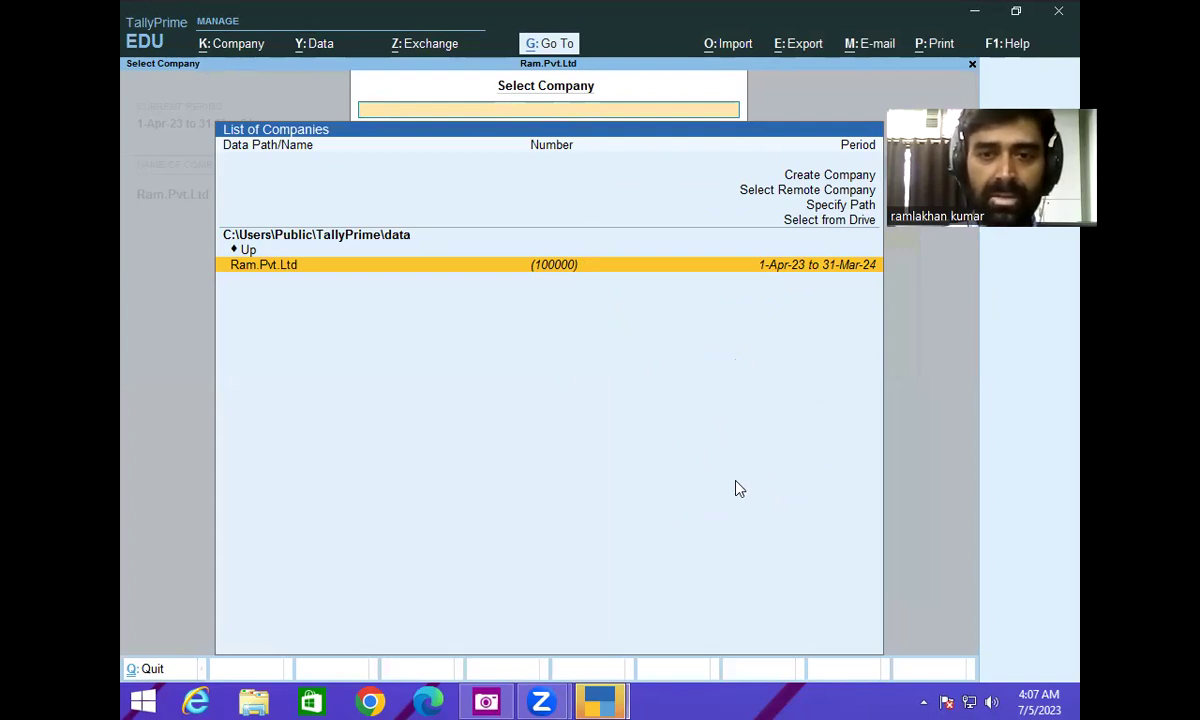
key(Up)
key(Up)
key(Up)
key(Up)
key(Up)
key(Up)
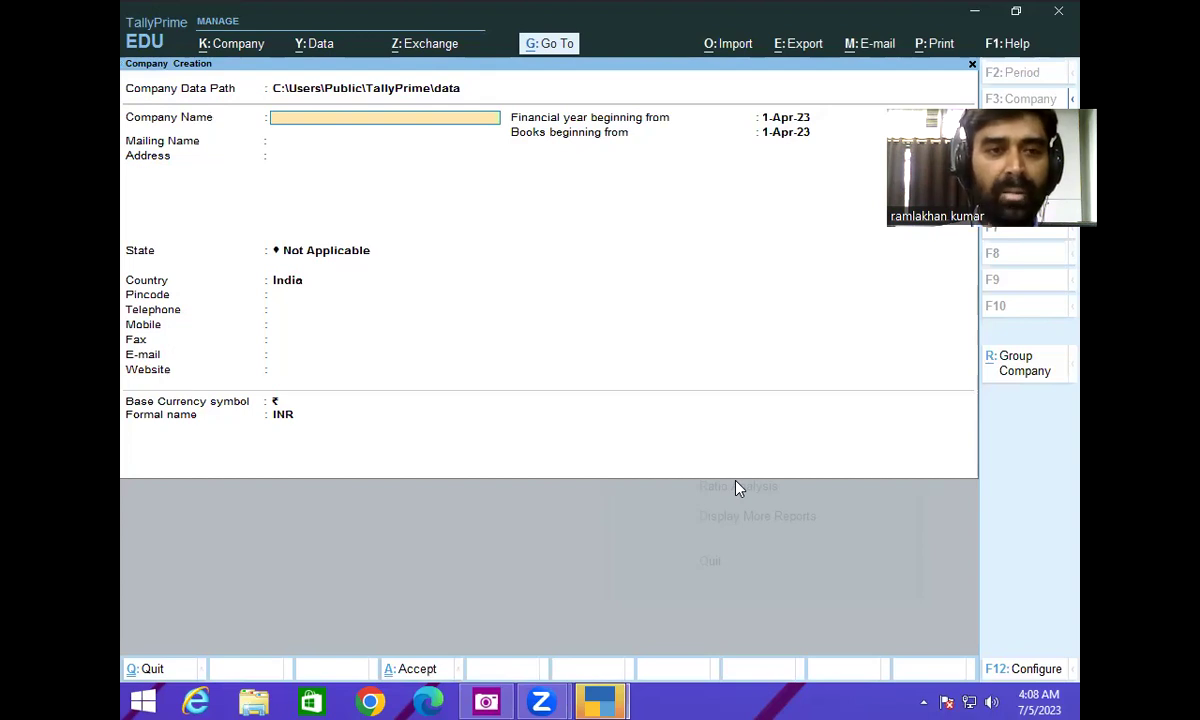
- Enter company name Ram Pvt.Ltd, keep the matching mailing name, and set the address to Patna
text(Ram)
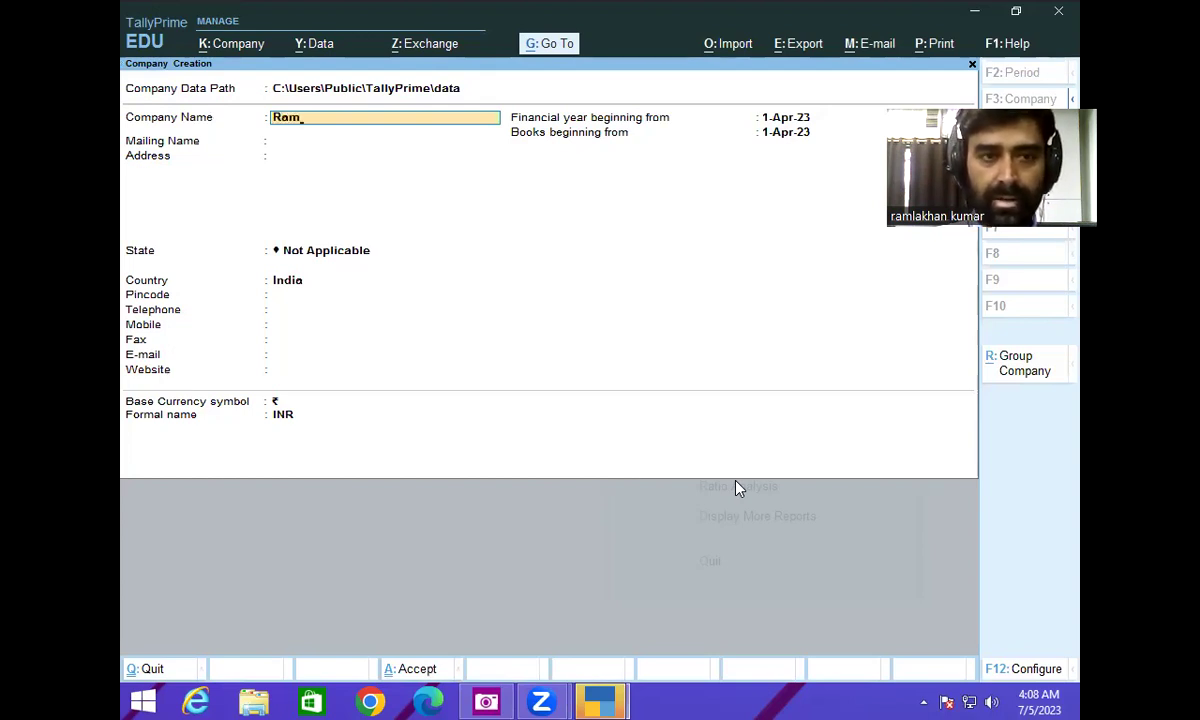
text( Pv)
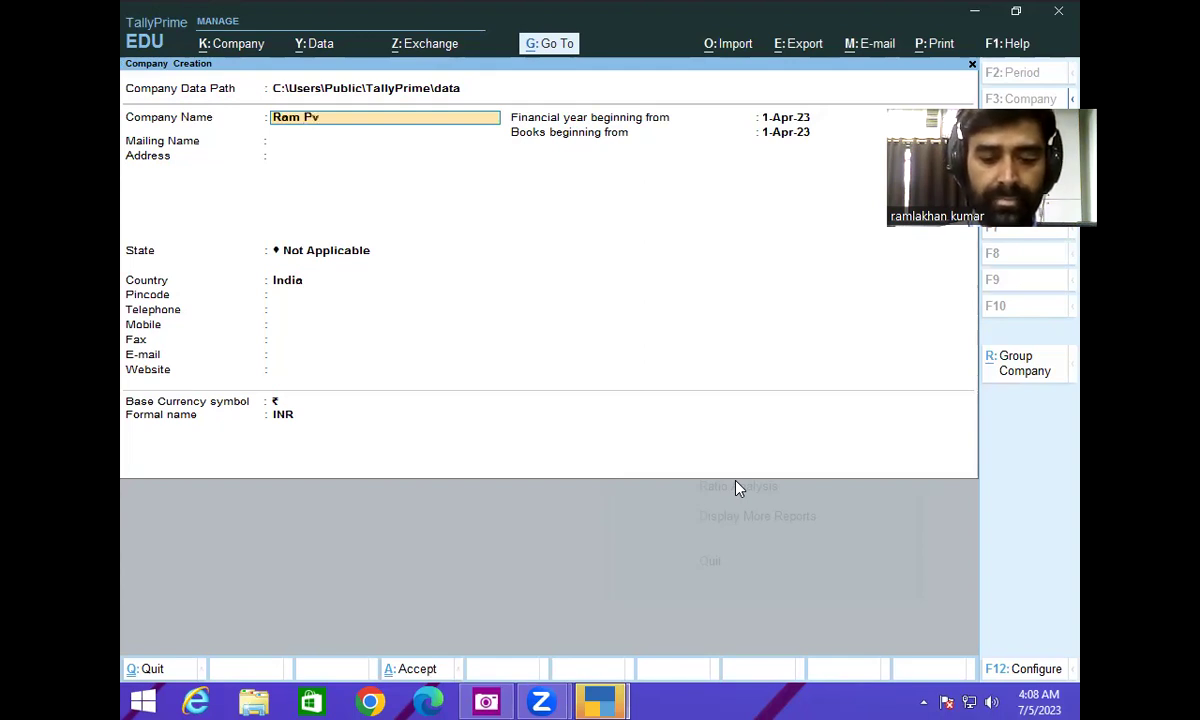
text(t)
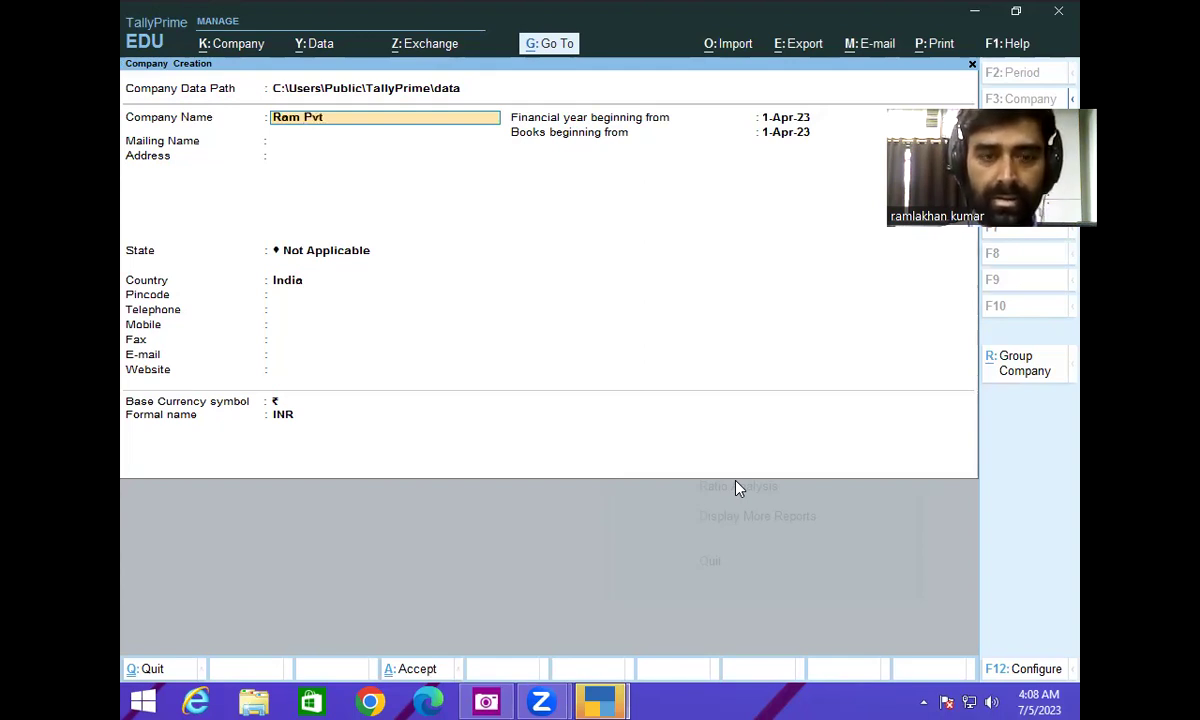
text(.Ltd.)
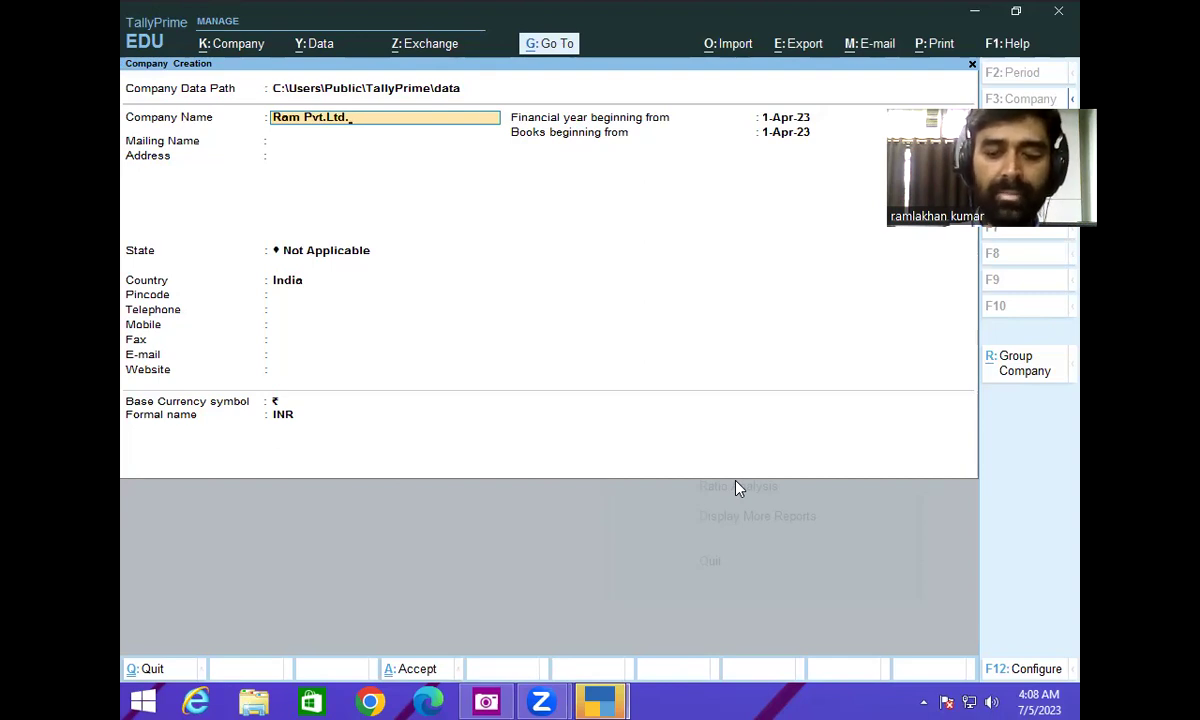
key(Return)
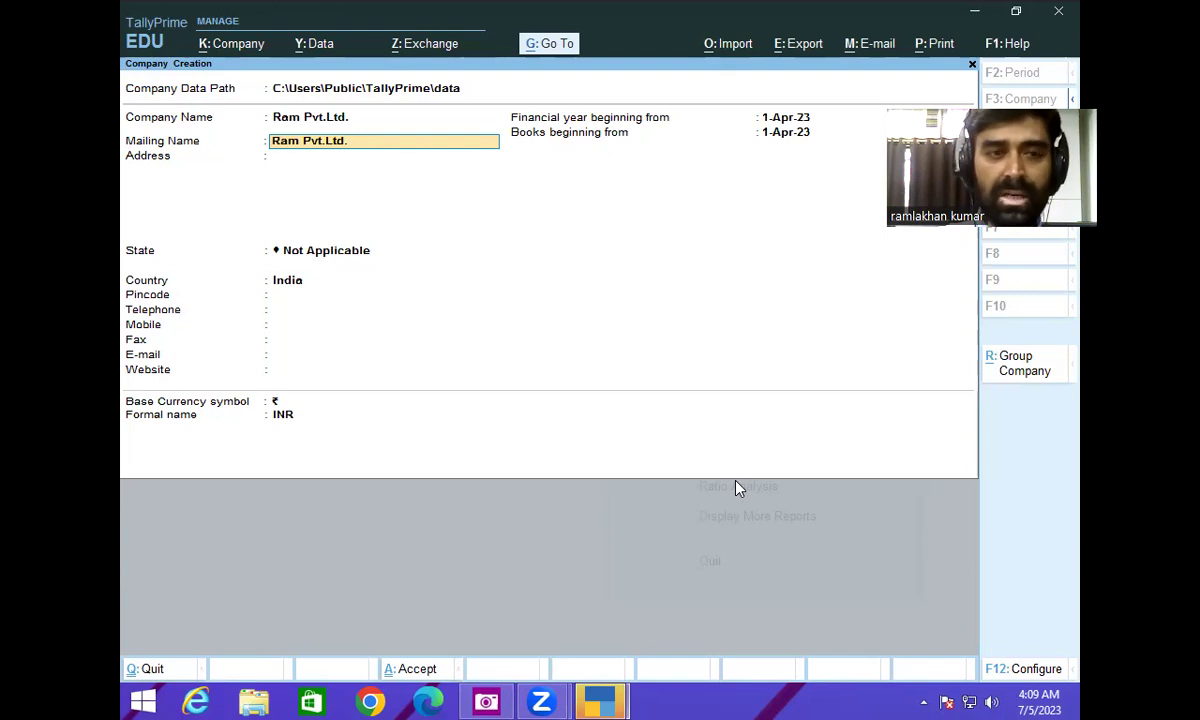
key(Return)
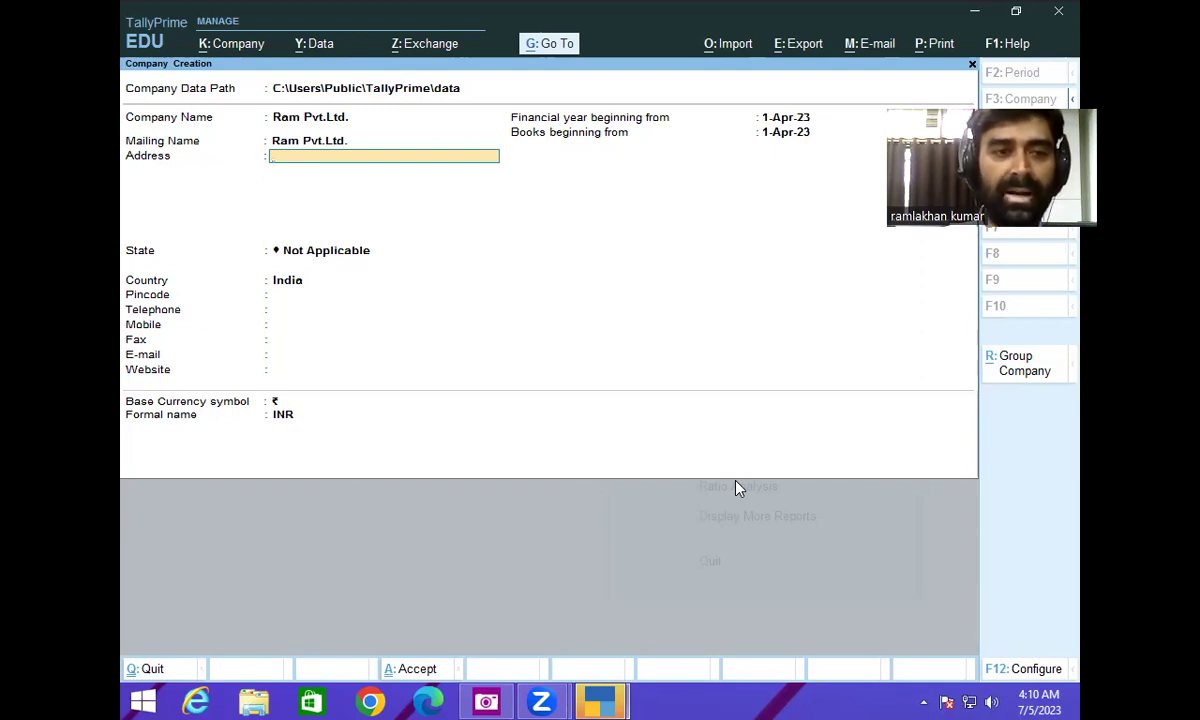
text(Pat)
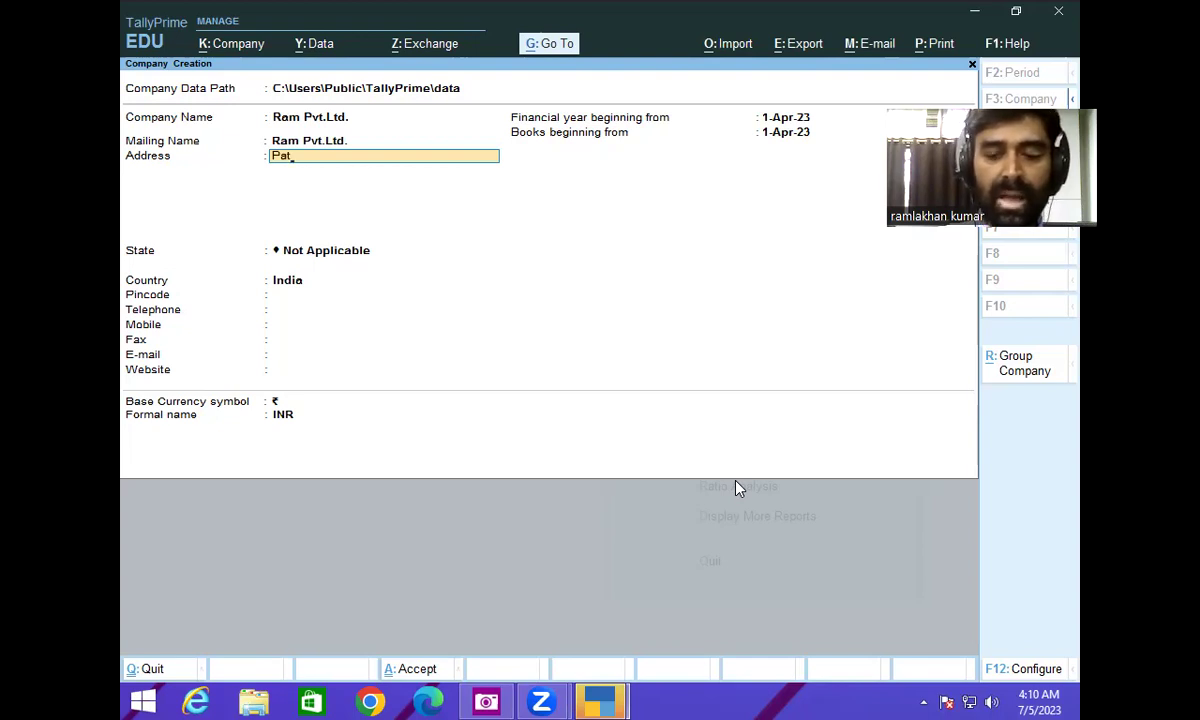
key(BackSpace)
key(BackSpace)
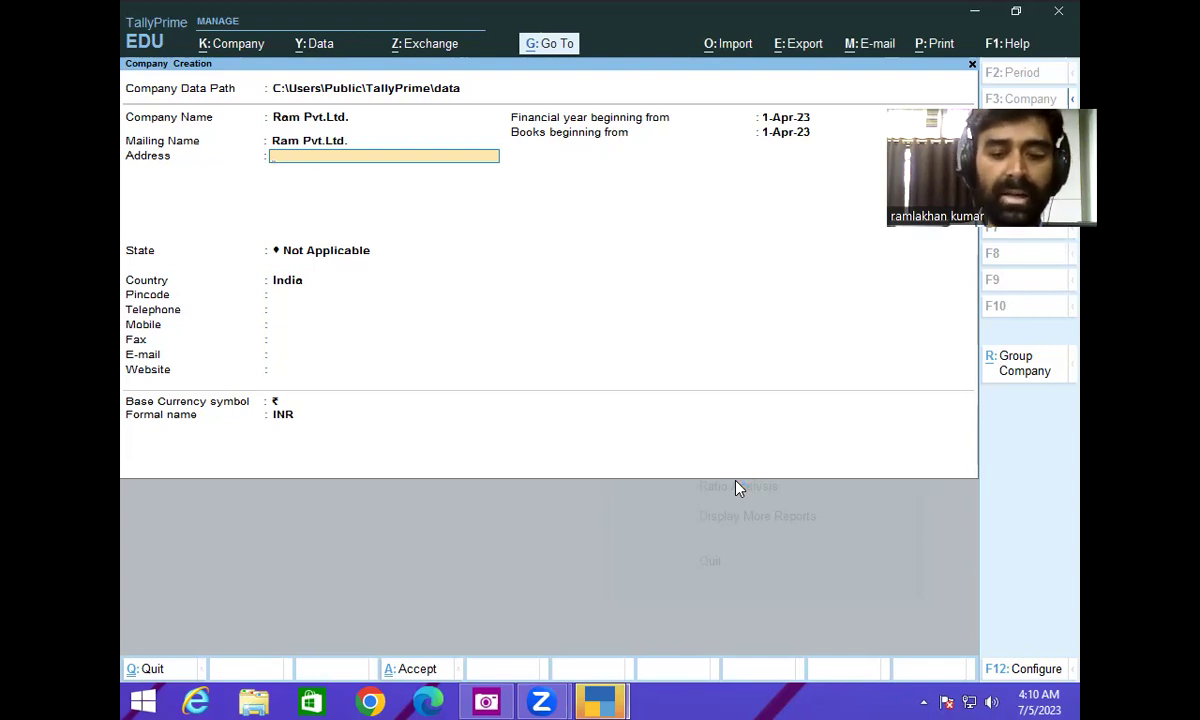
text(Patna)
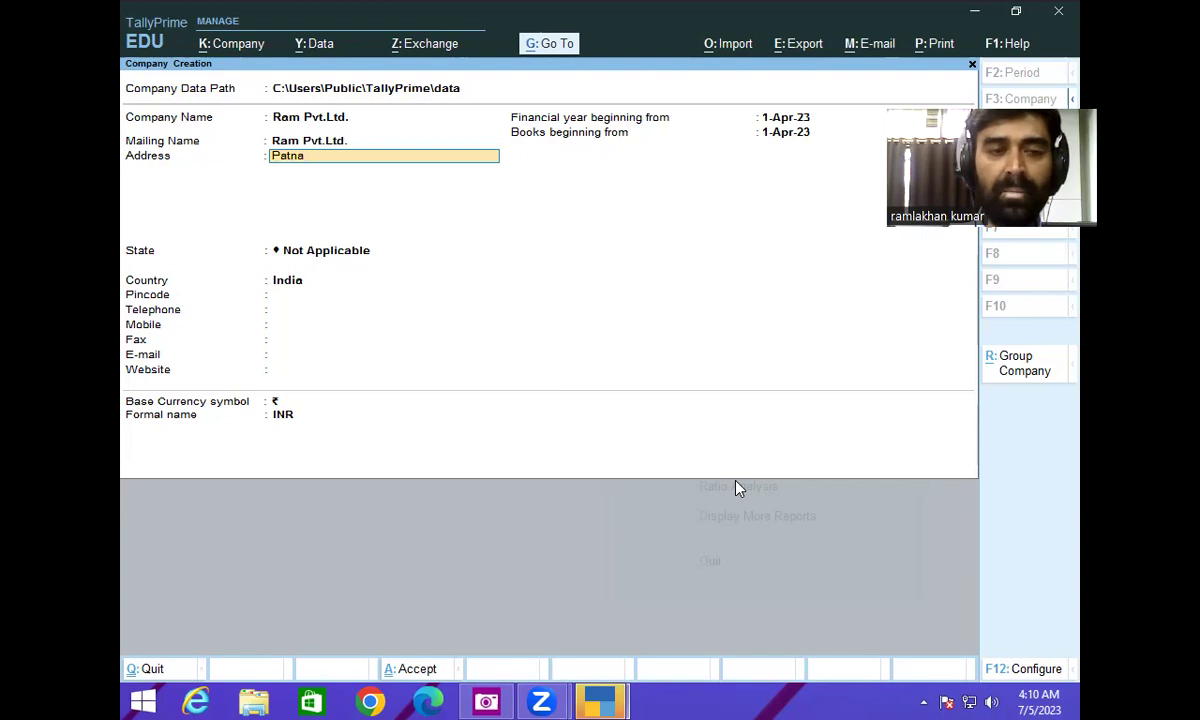
key(Return)
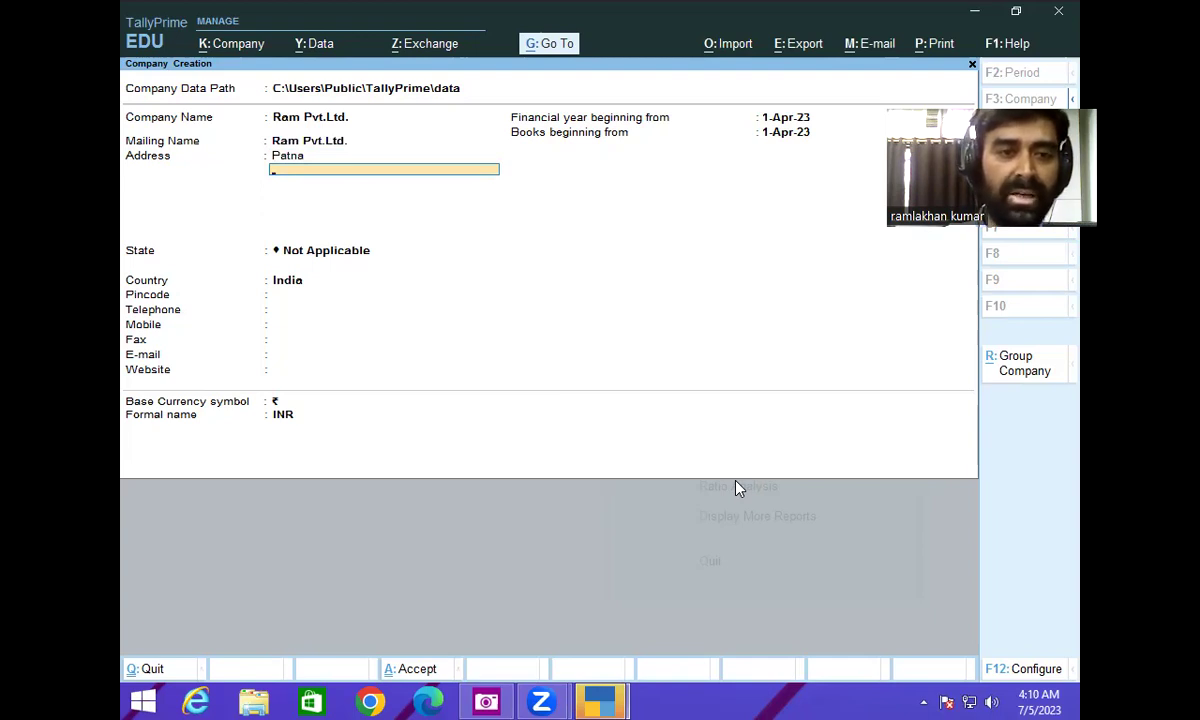
key(Return)
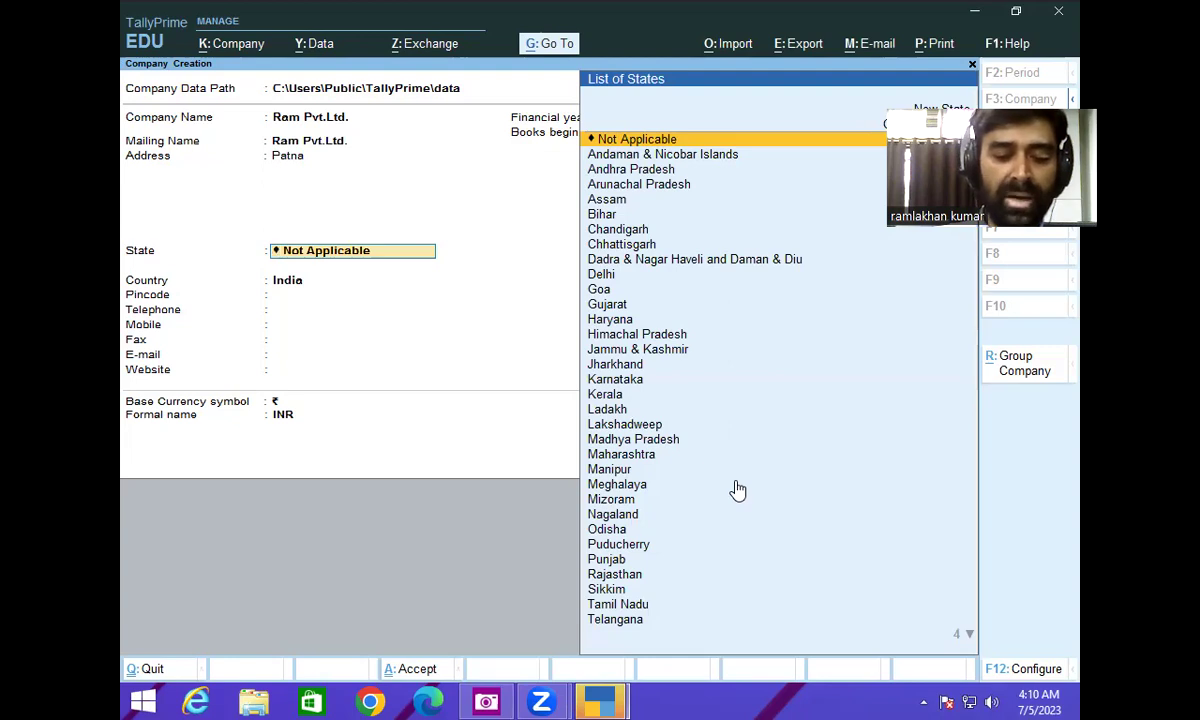
- Set the company's state to Bihar
text(B)
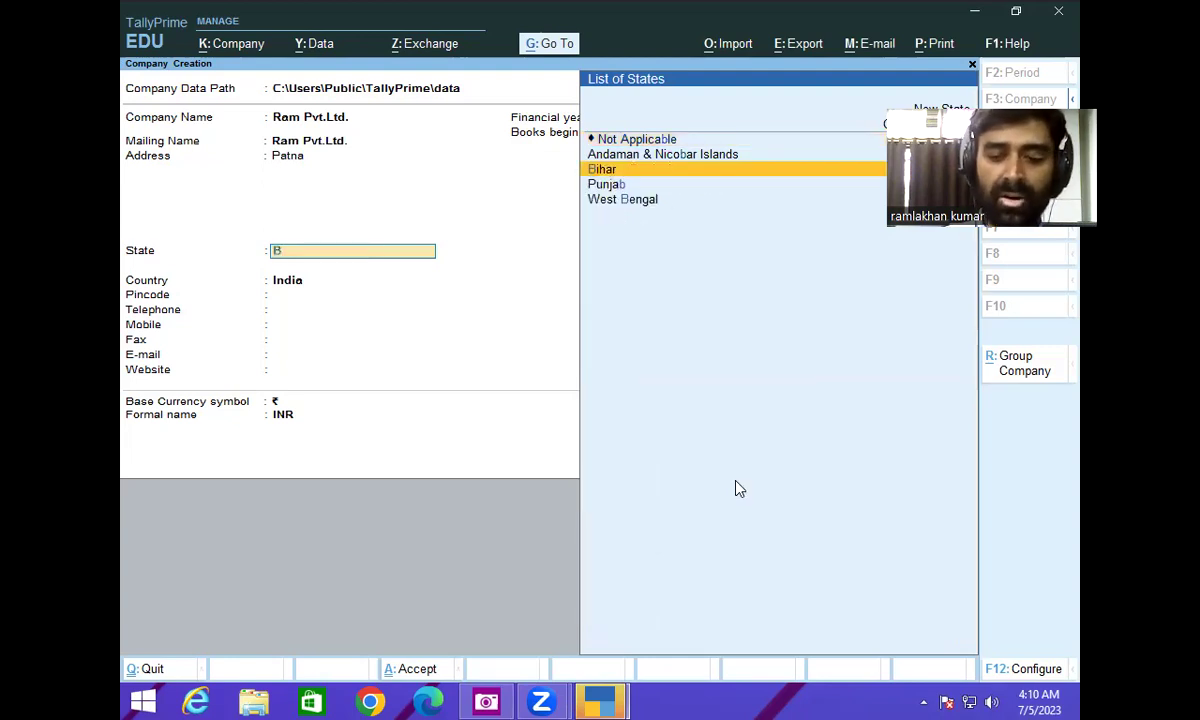
key(Return)
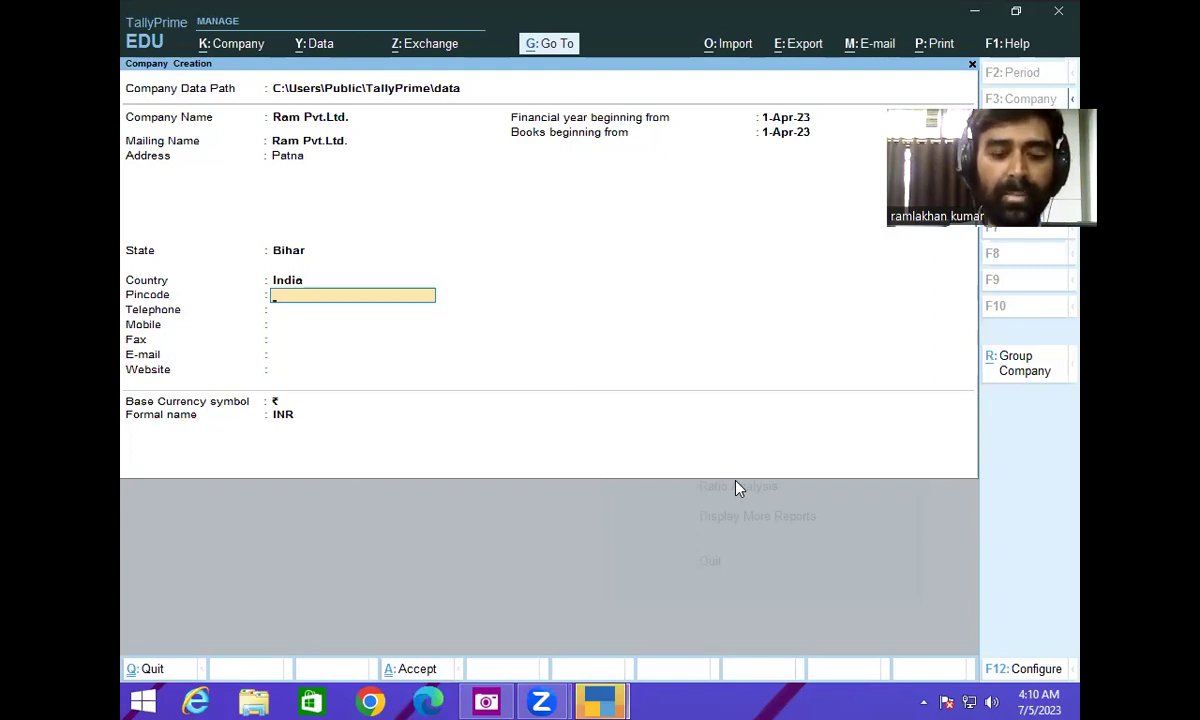
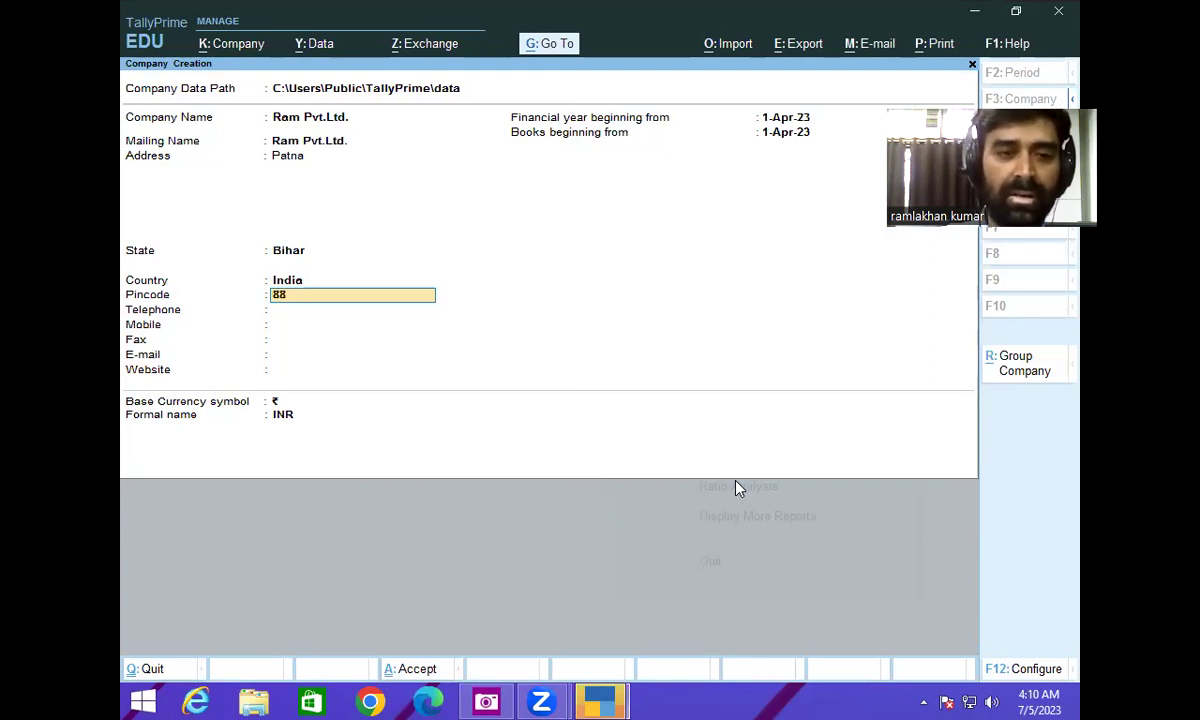
- Fill in the pincode, telephone, mobile number and e-mail address, leaving Fax blank
key(BackSpace)
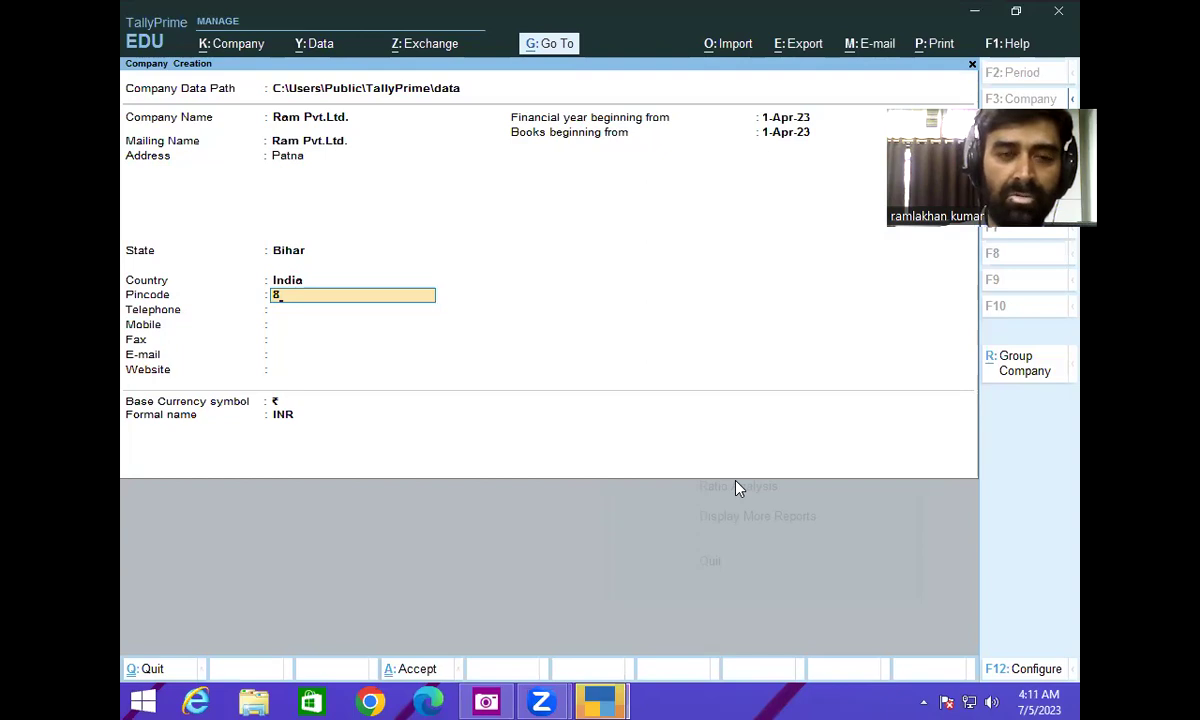
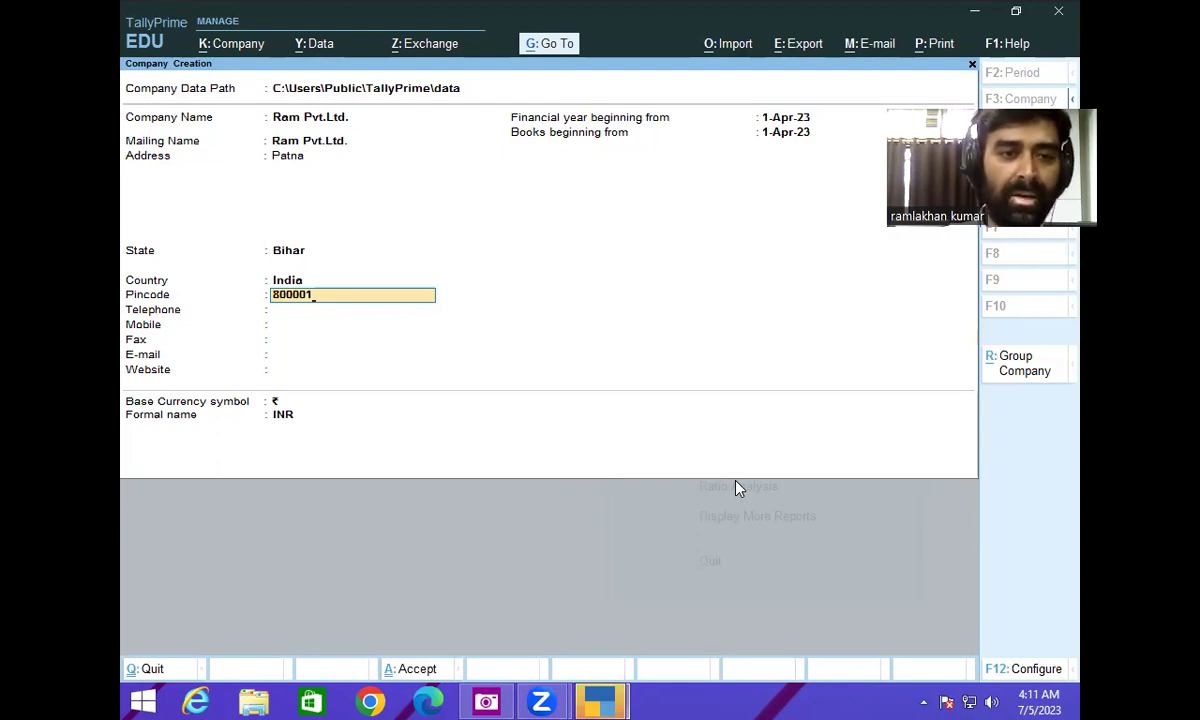
key(Return)
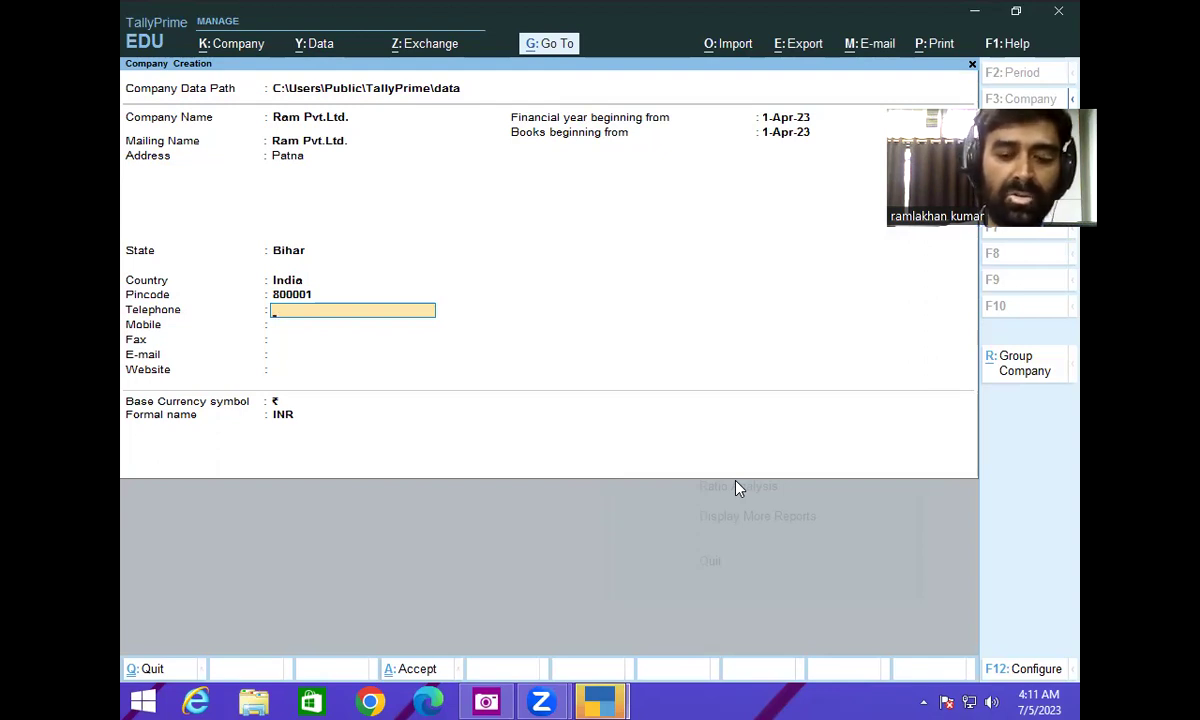
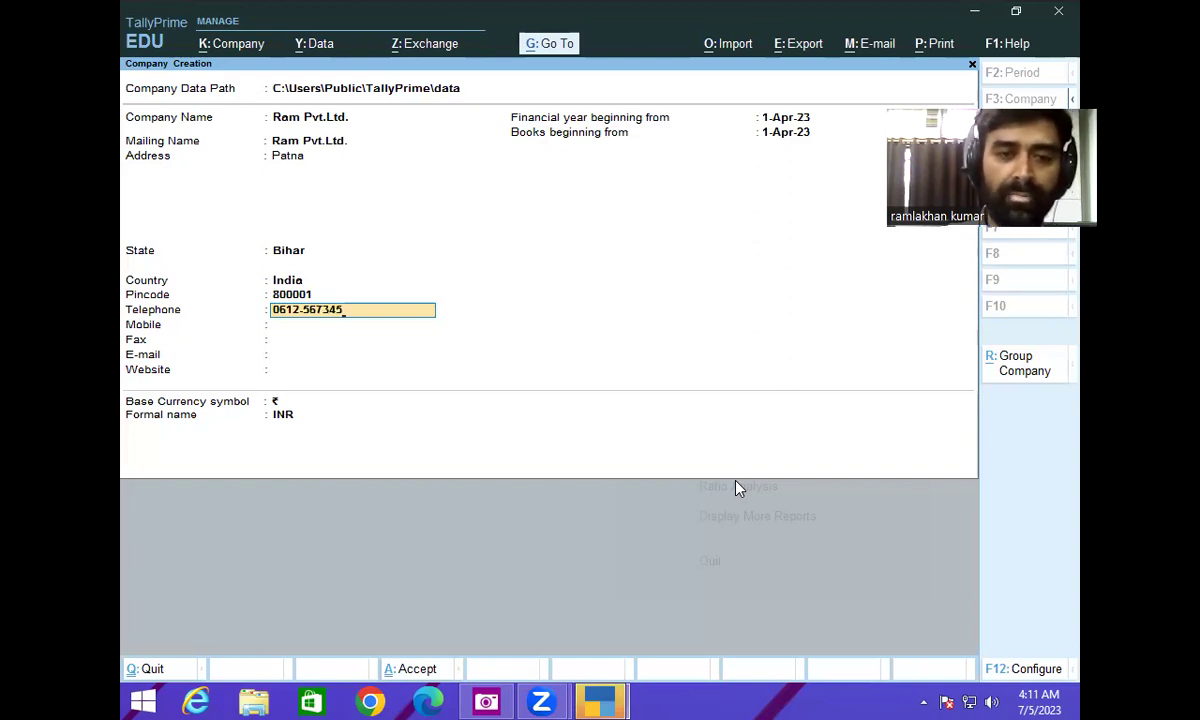
key(Return)
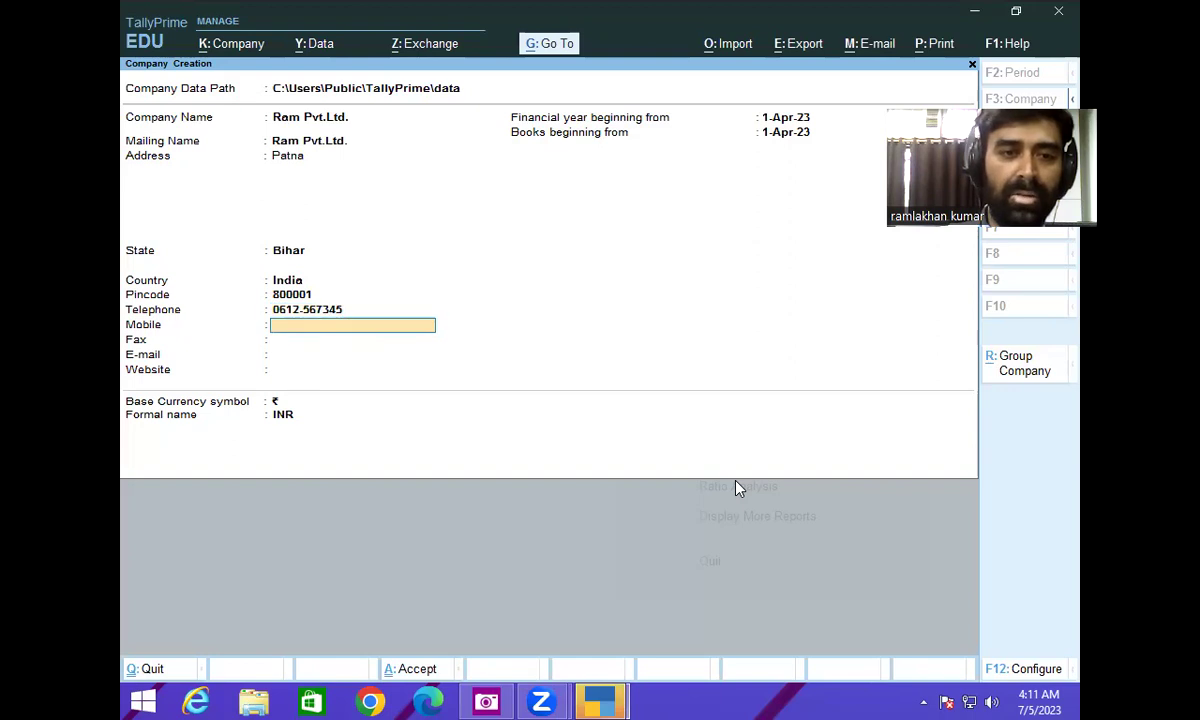
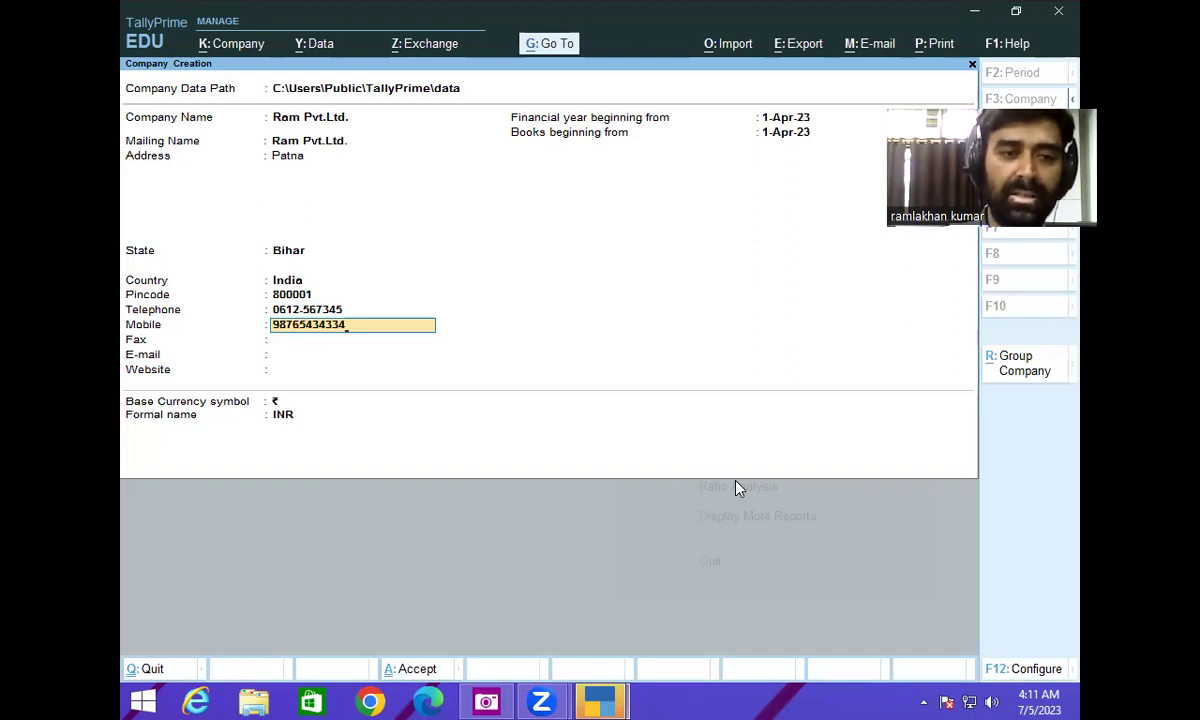
key(Return)
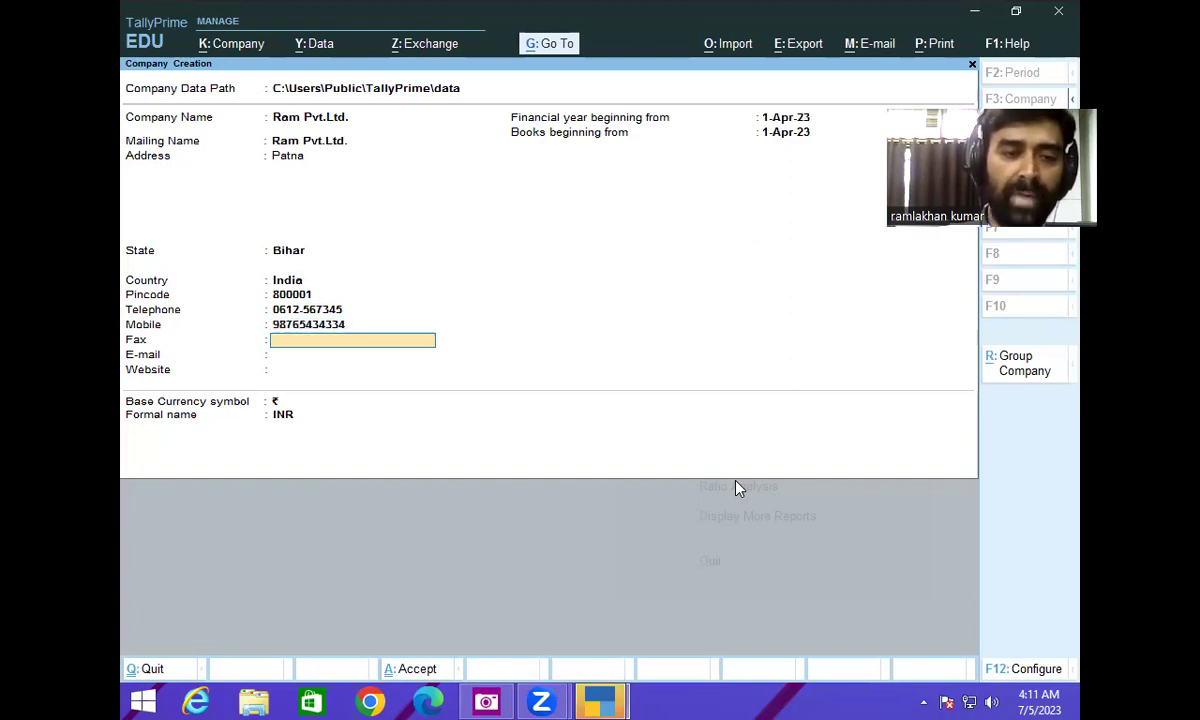
key(Return)
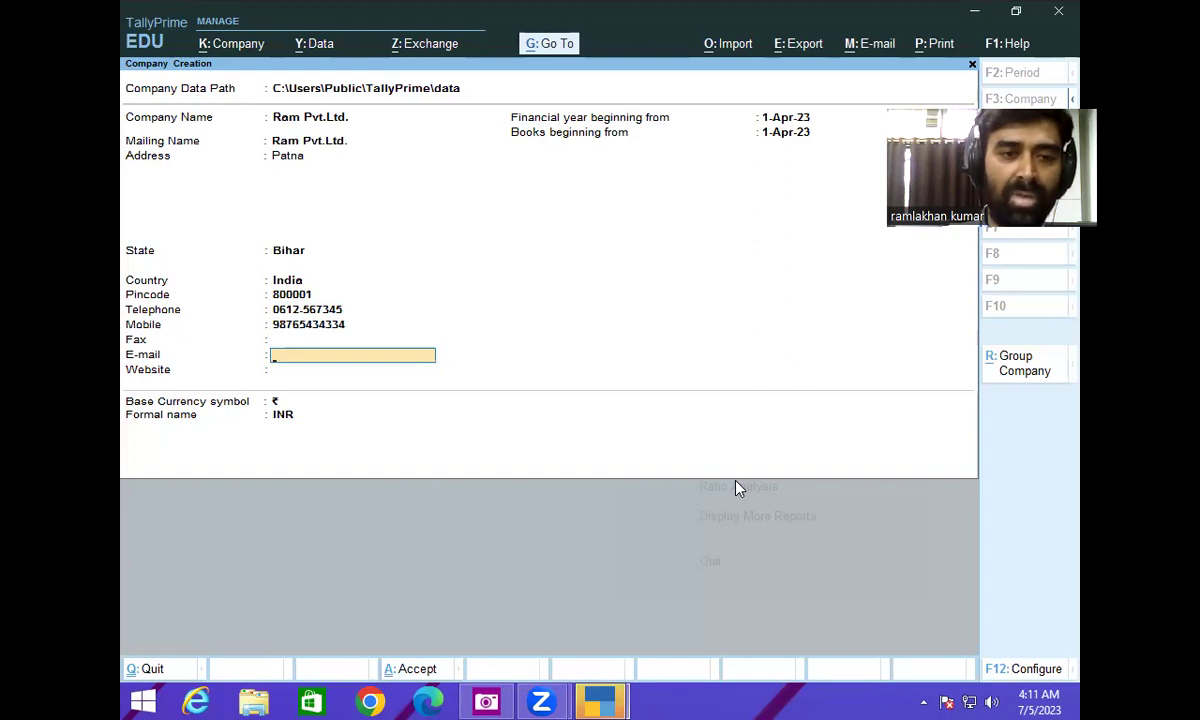
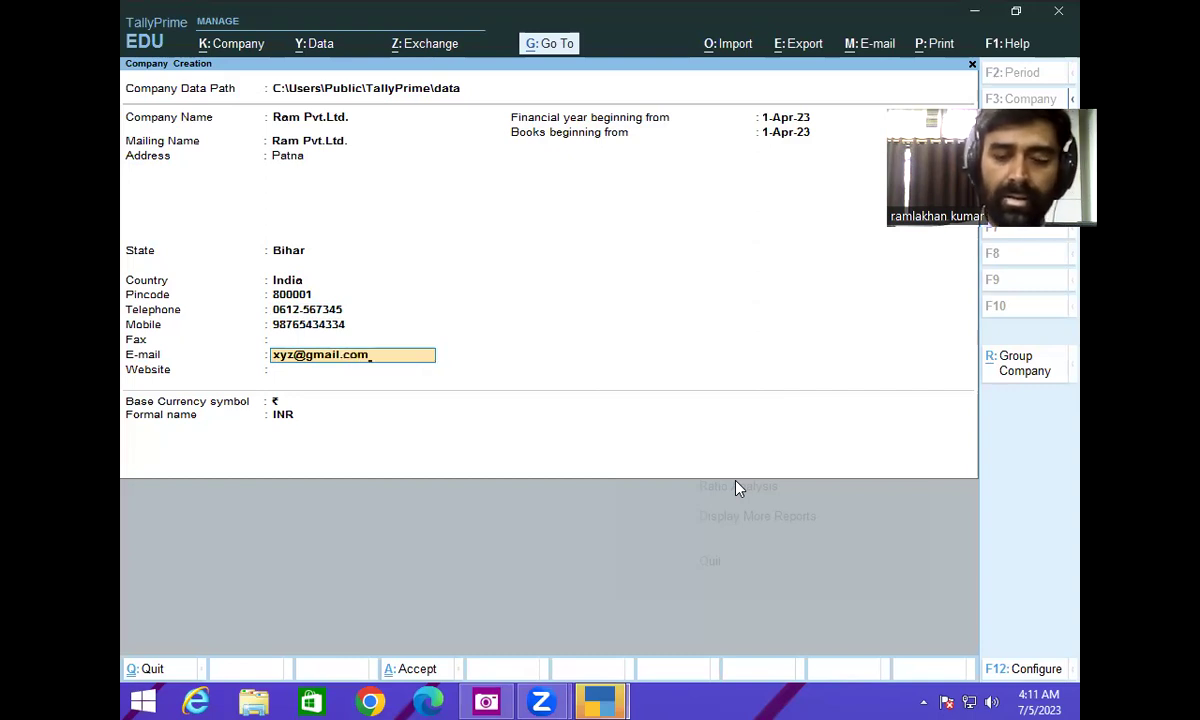
key(Return)
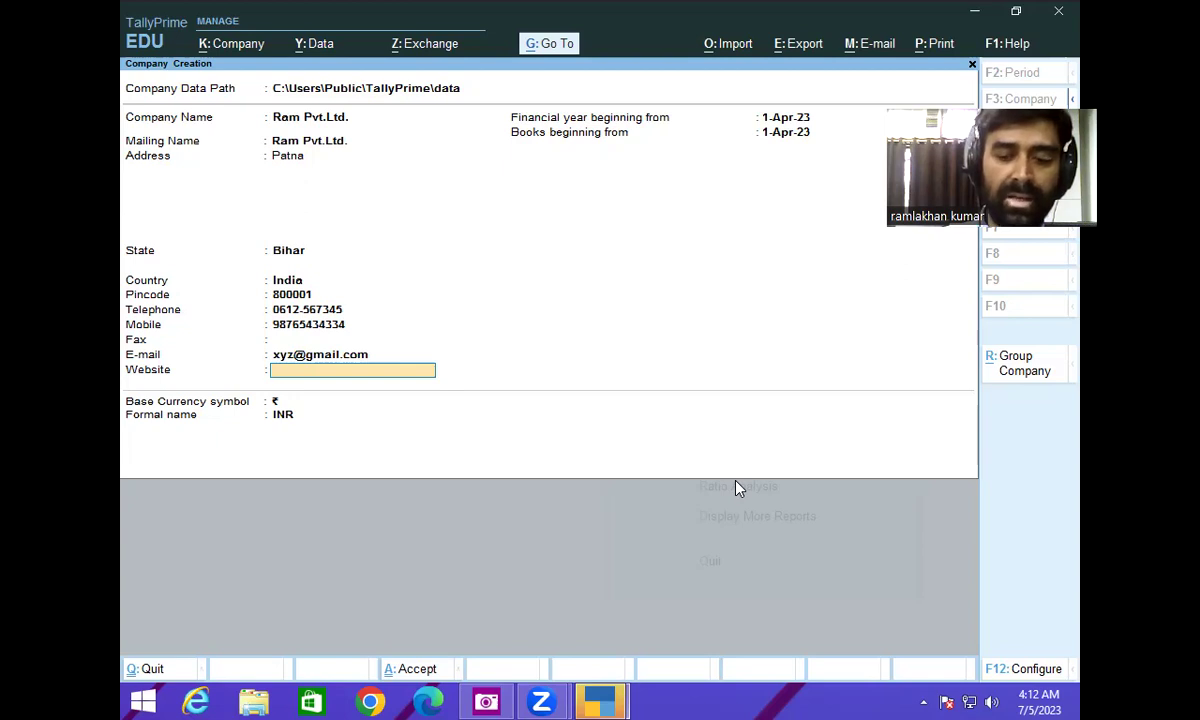
key(Return)
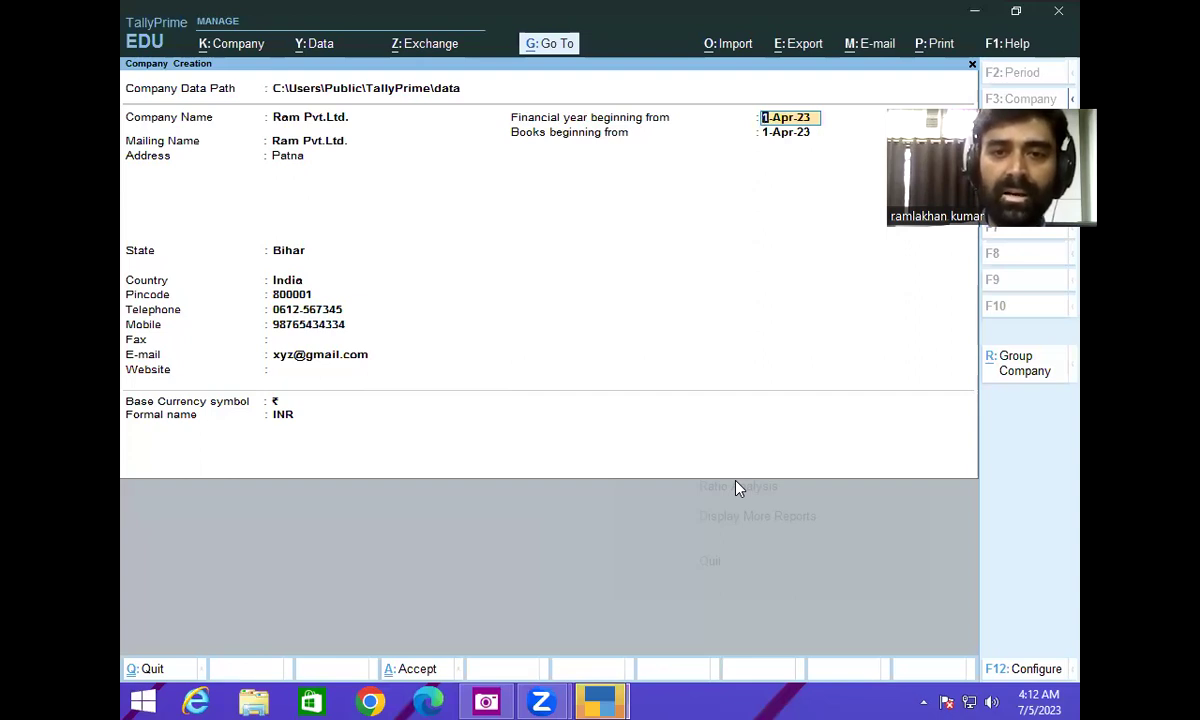
- Keep the default financial year, books-beginning date and currency, then try to accept the form
key(Return)
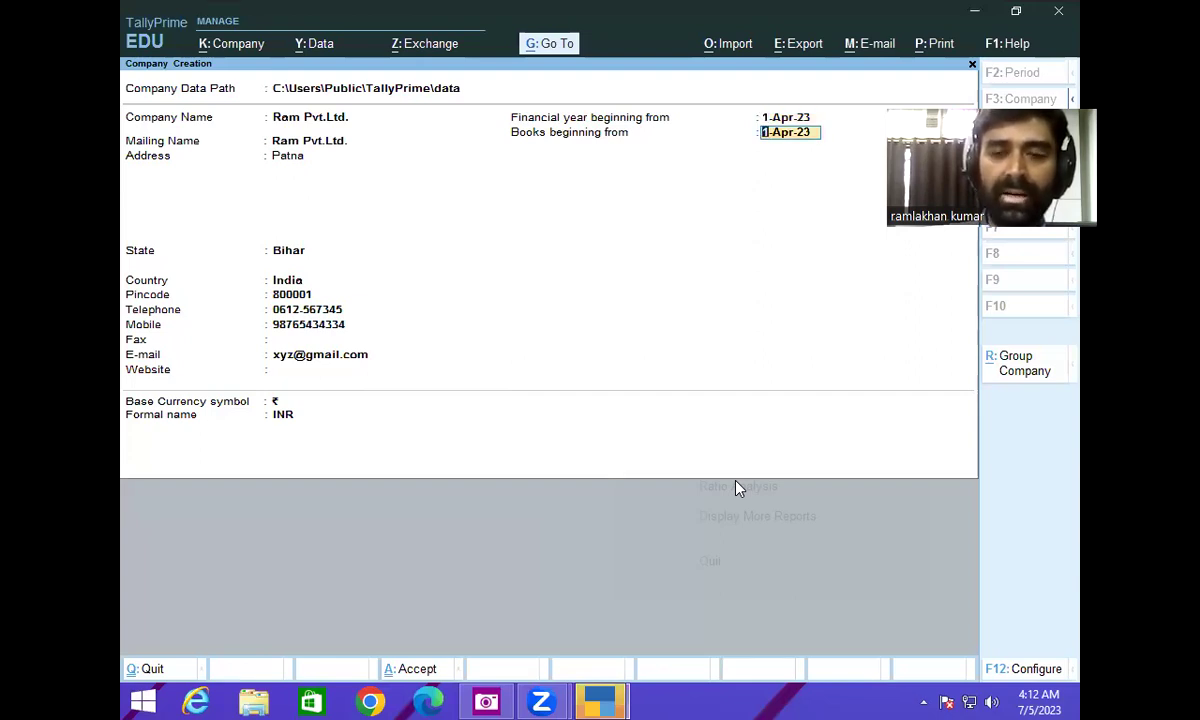
key(Return)
key(Return)
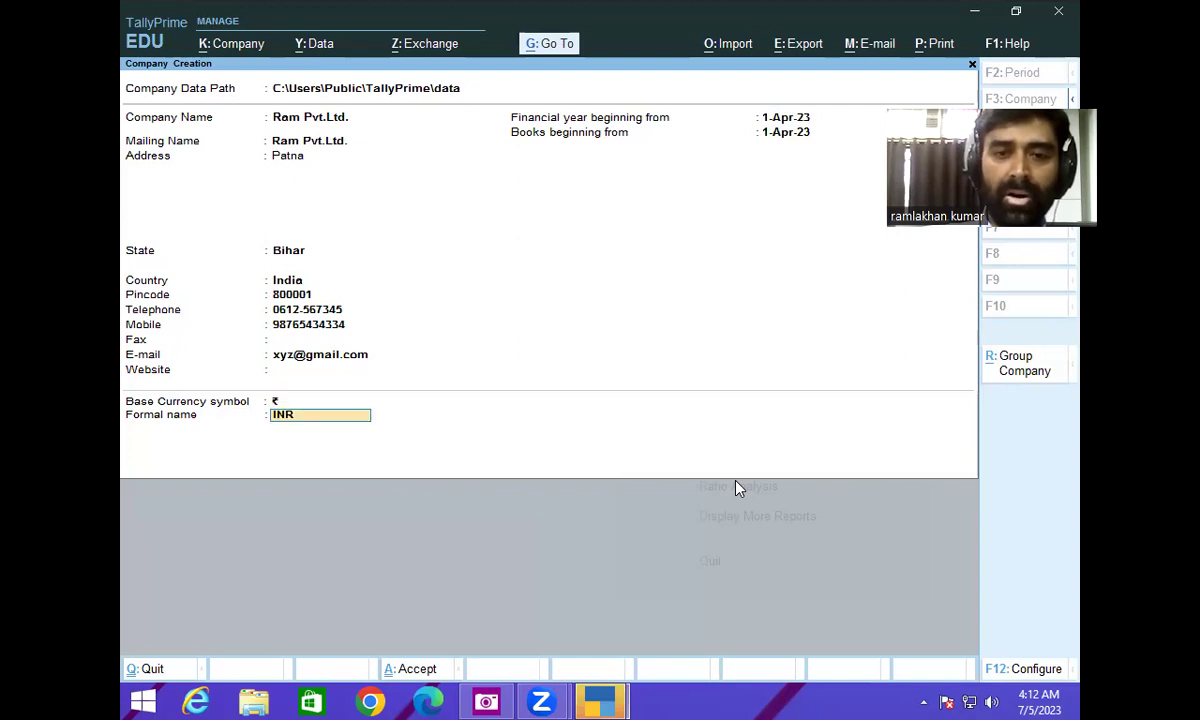
key(Return)
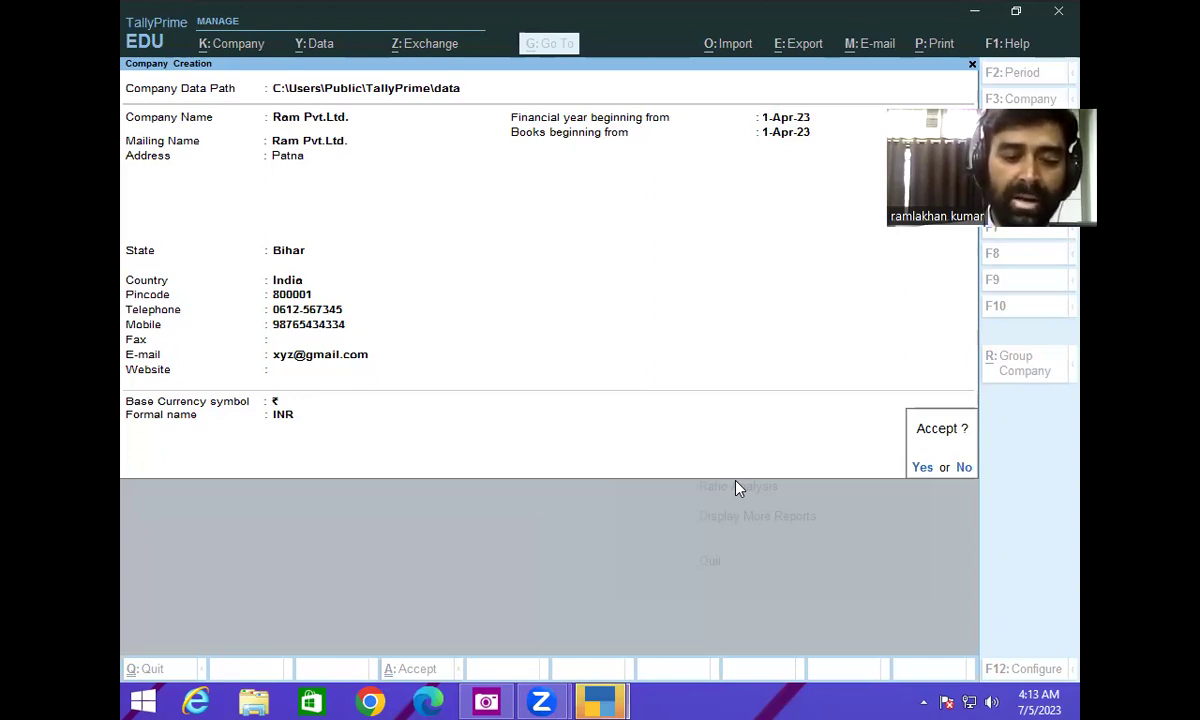
key(Return)
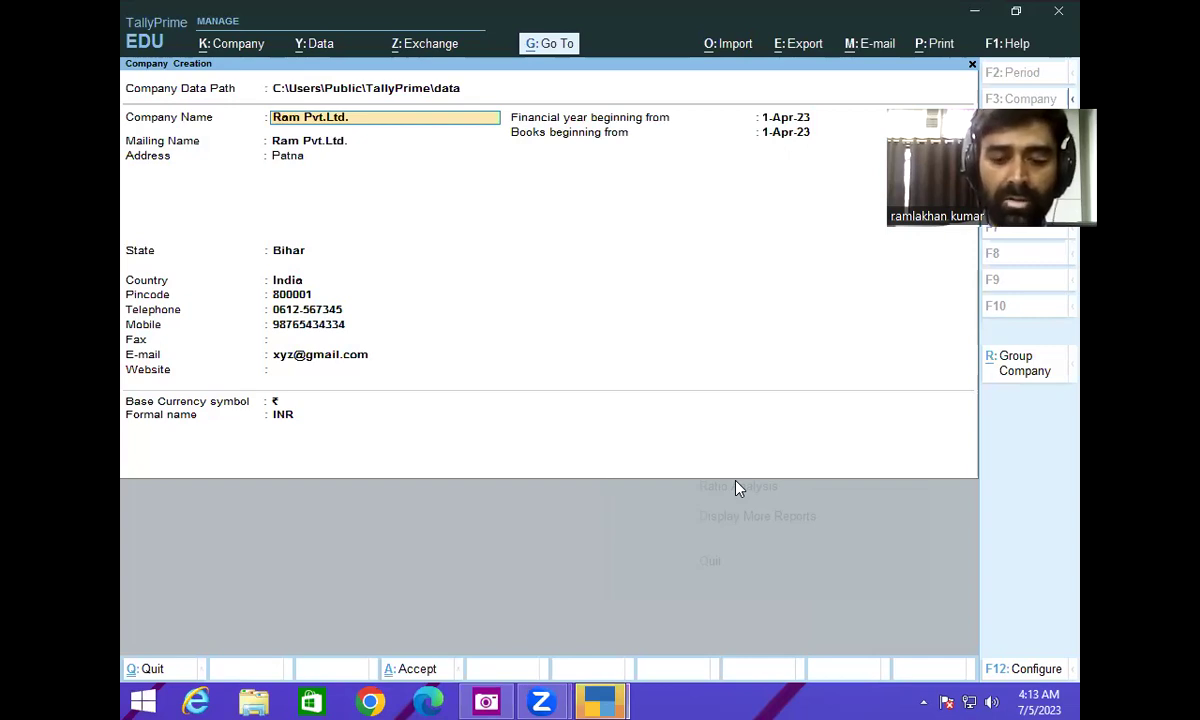
- Change the company name to Mohan.Pvt.Ltd, keeping the other copied details
text(Mohan)
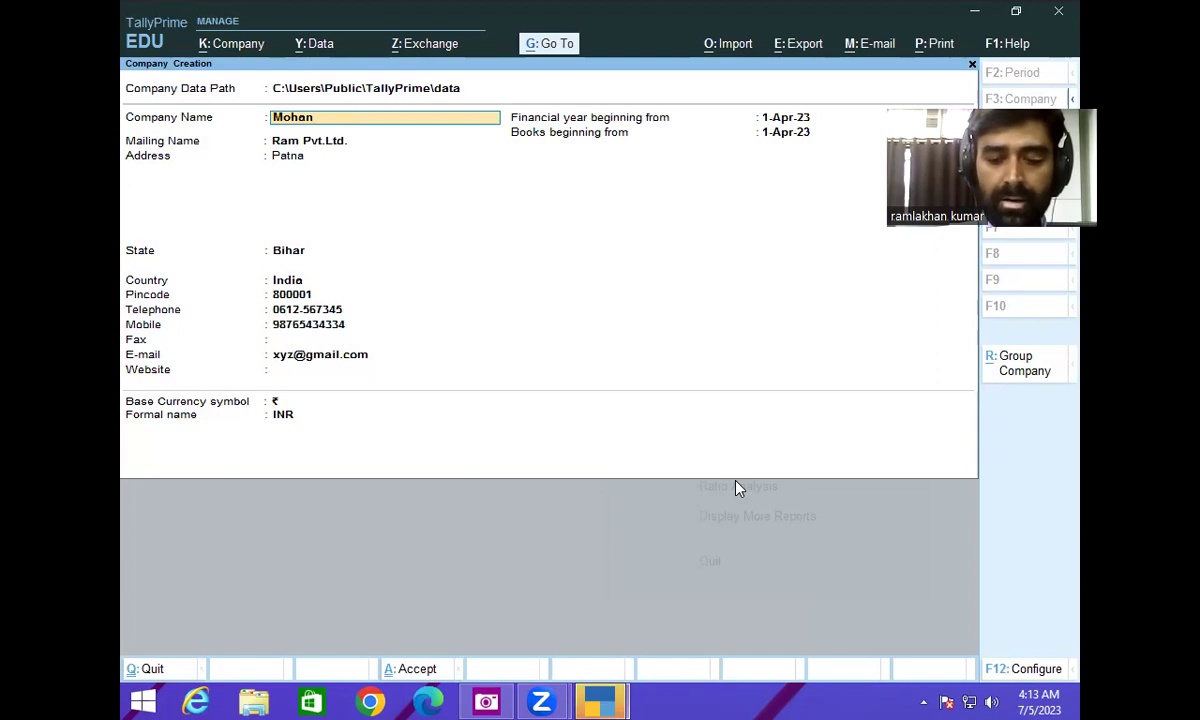
text(.Pvt.L)
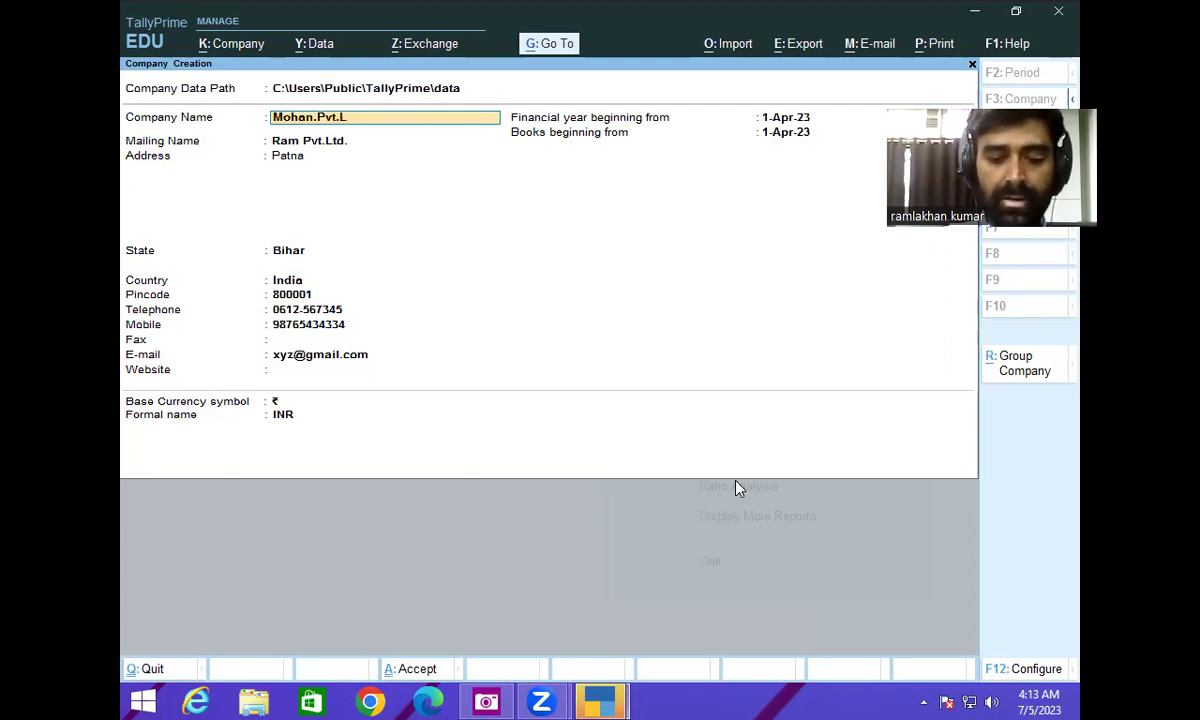
text(td)
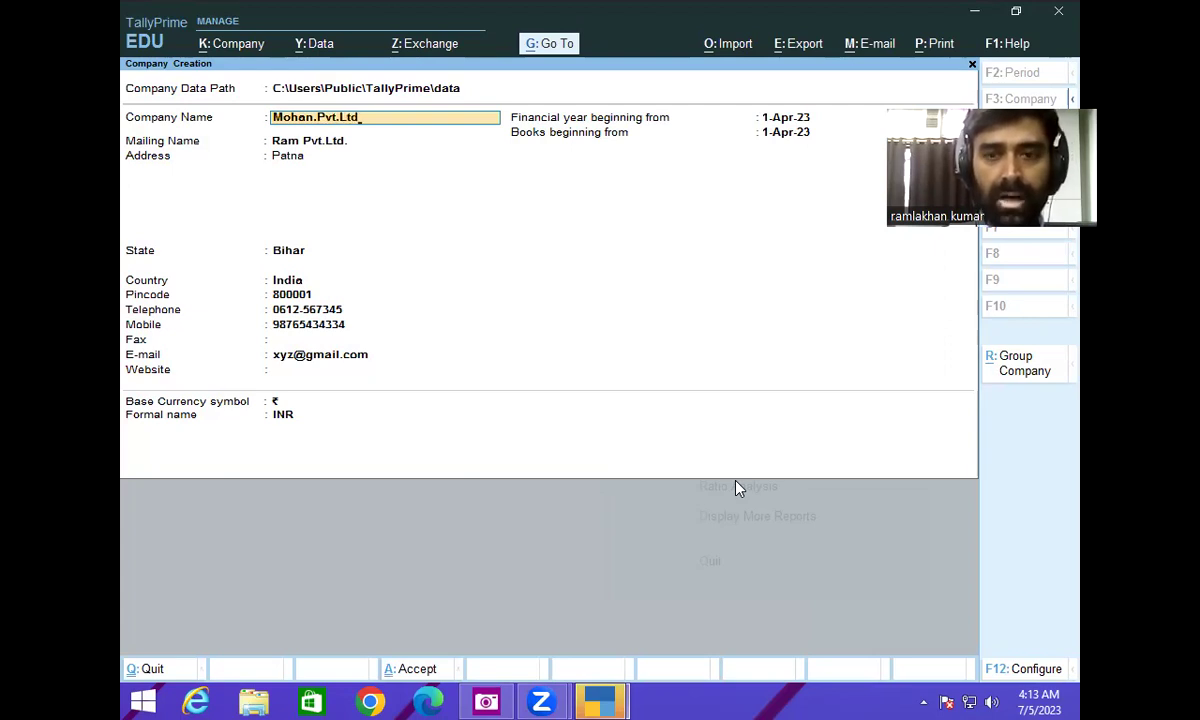
key(ctrl)
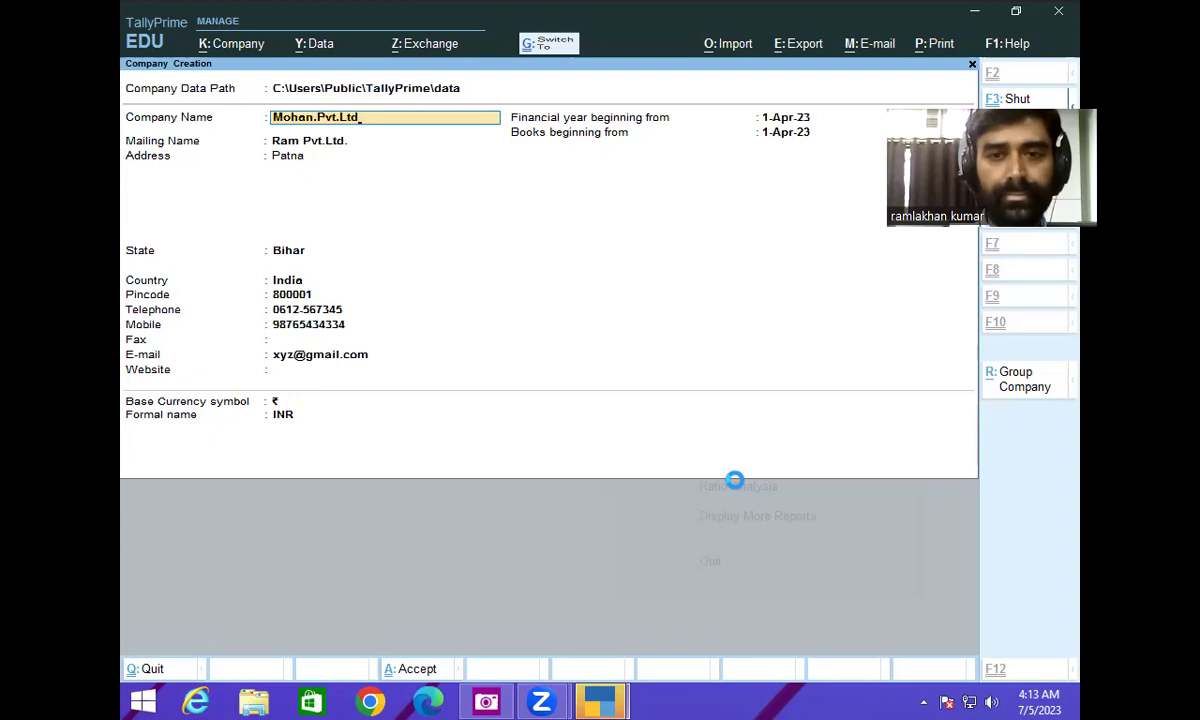
- Accept the form, keep default accounting and inventory features, set GST to No, and confirm
key(ctrl+a)
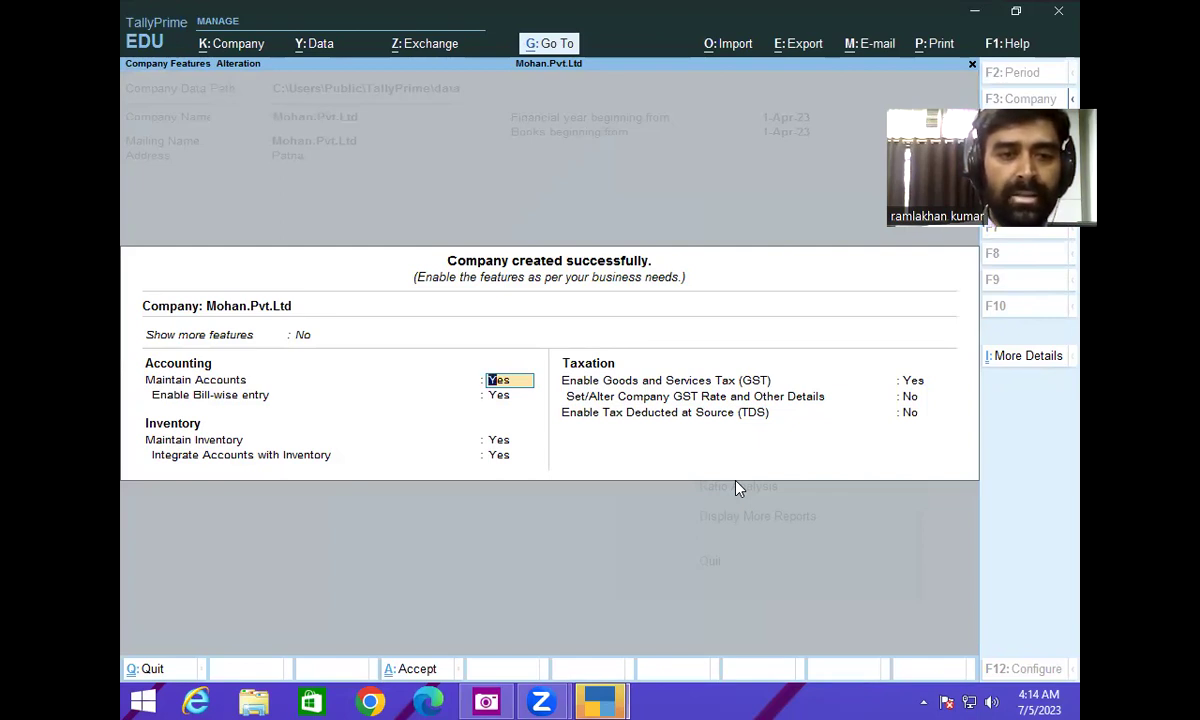
key(Return)
key(Return)
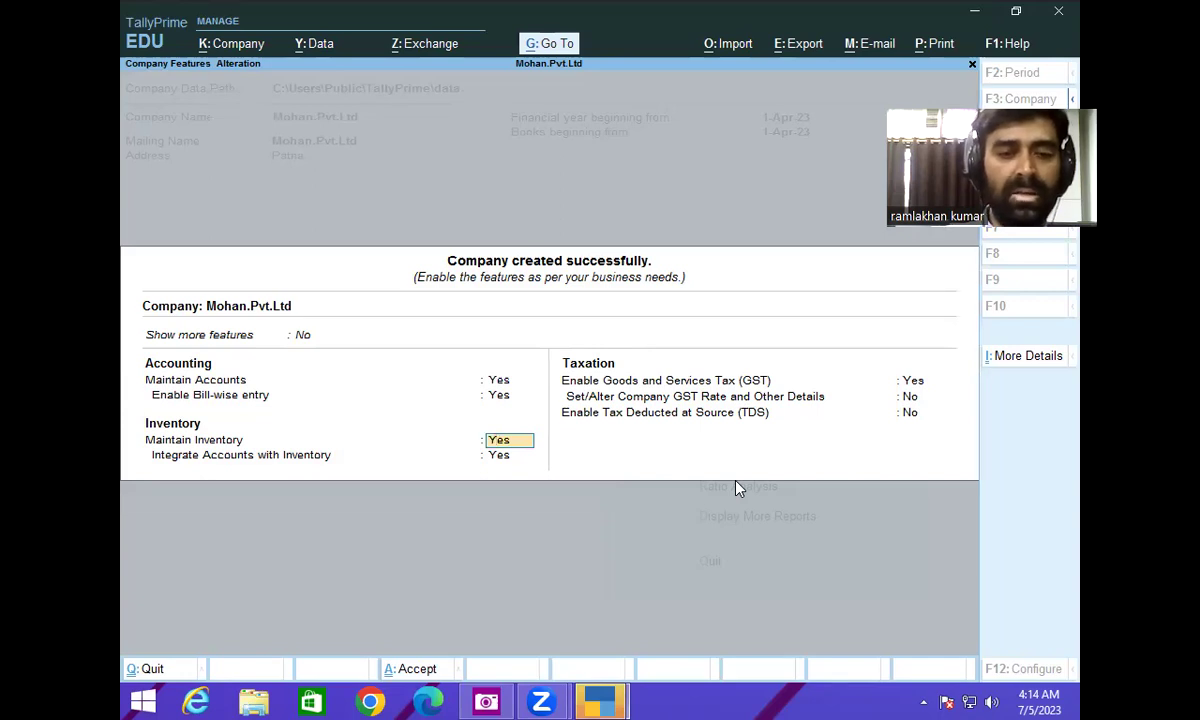
key(Return)
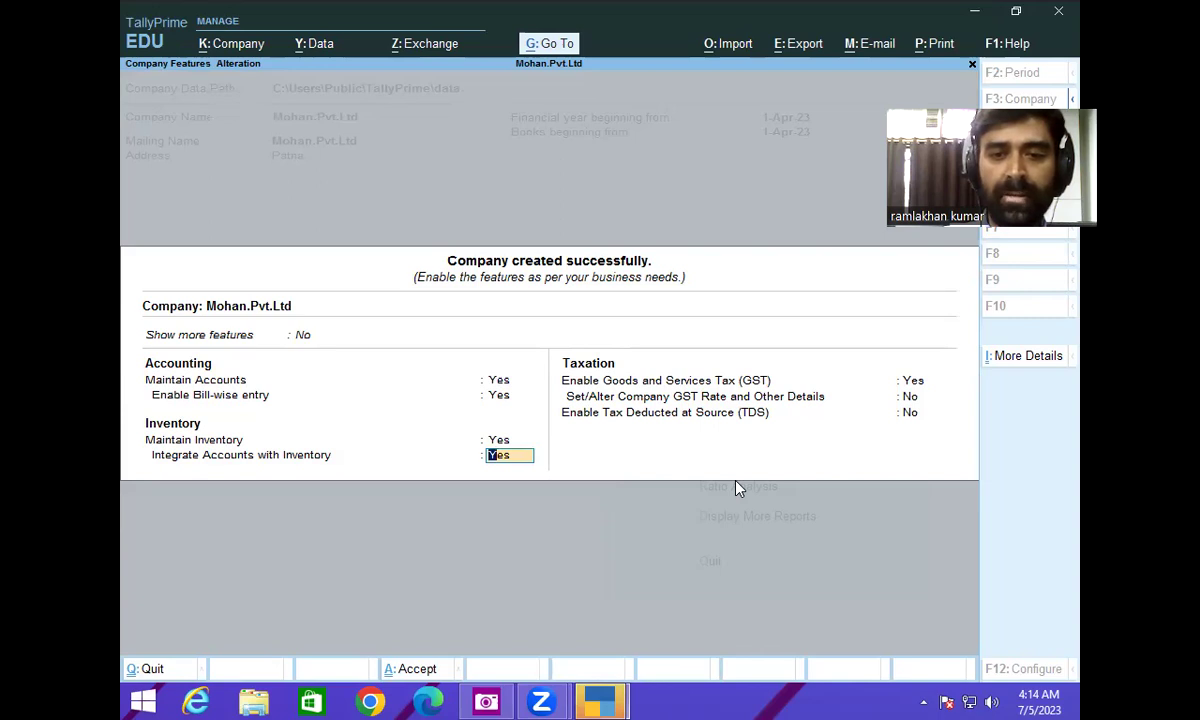
key(Return)
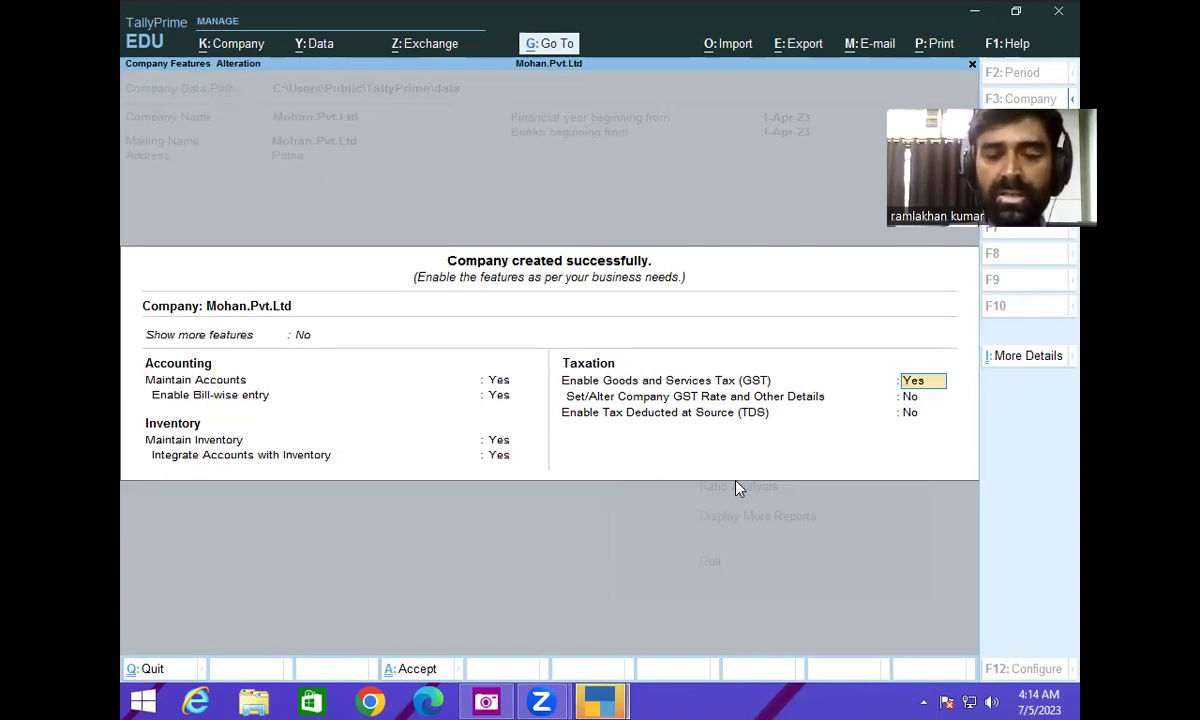
text(no)
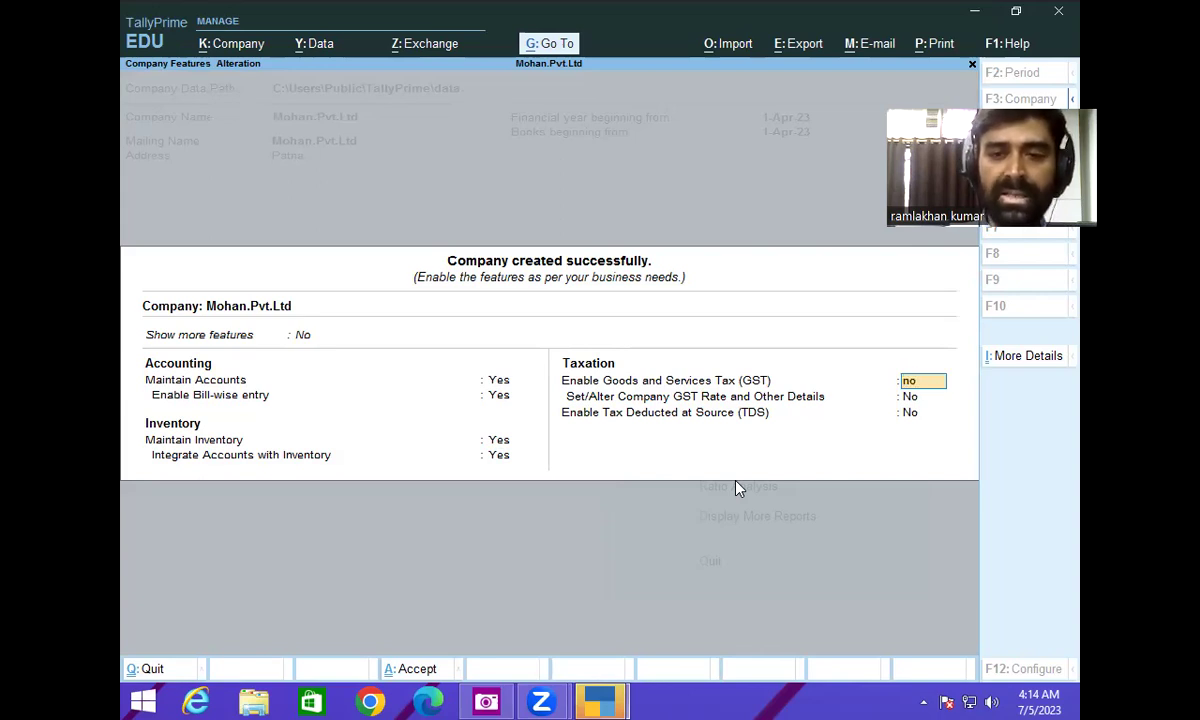
key(Return)
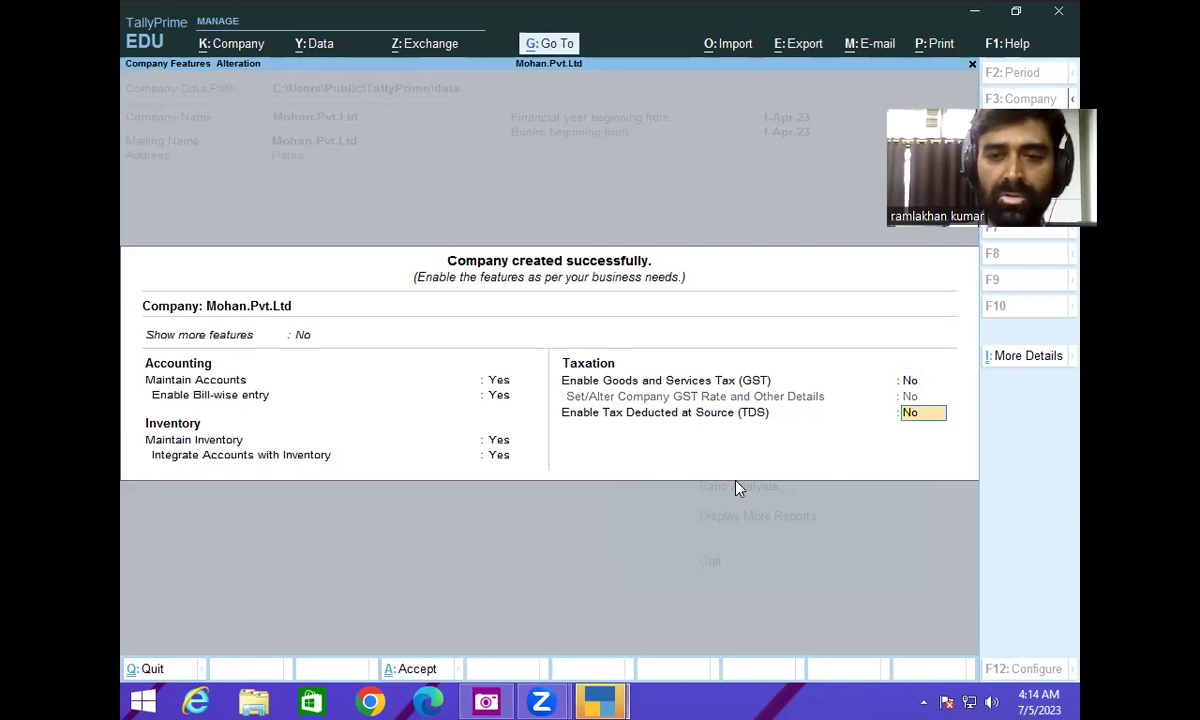
key(Return)
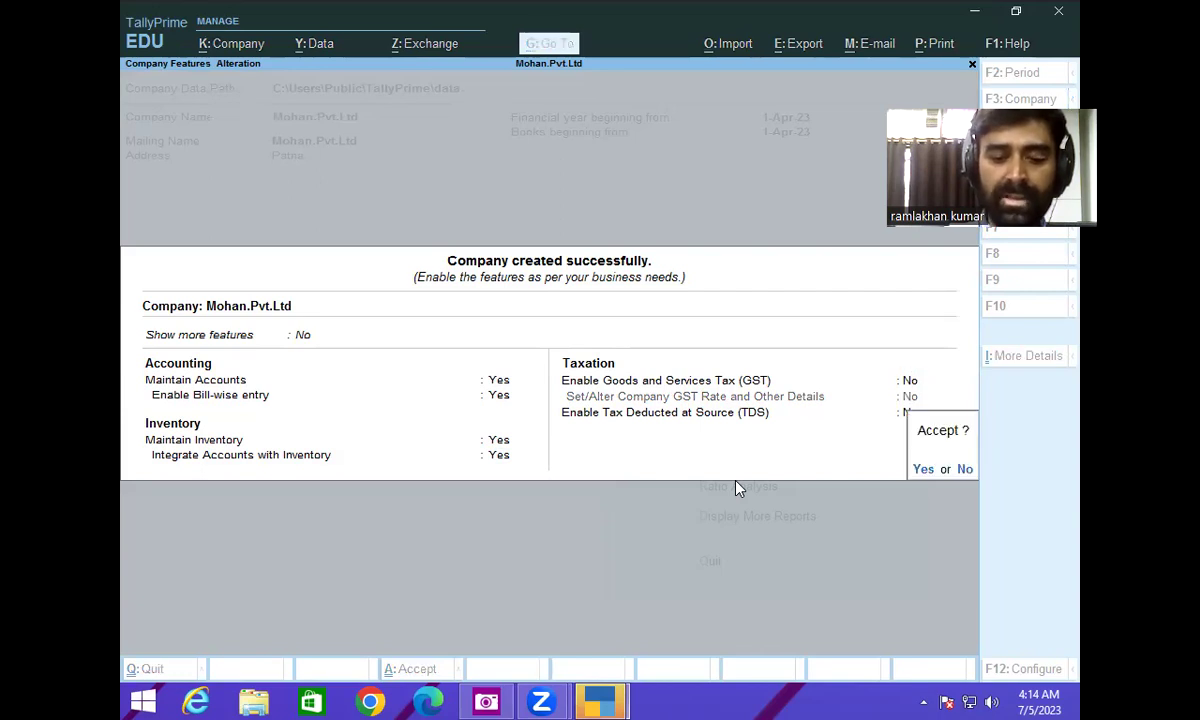
key(Return)
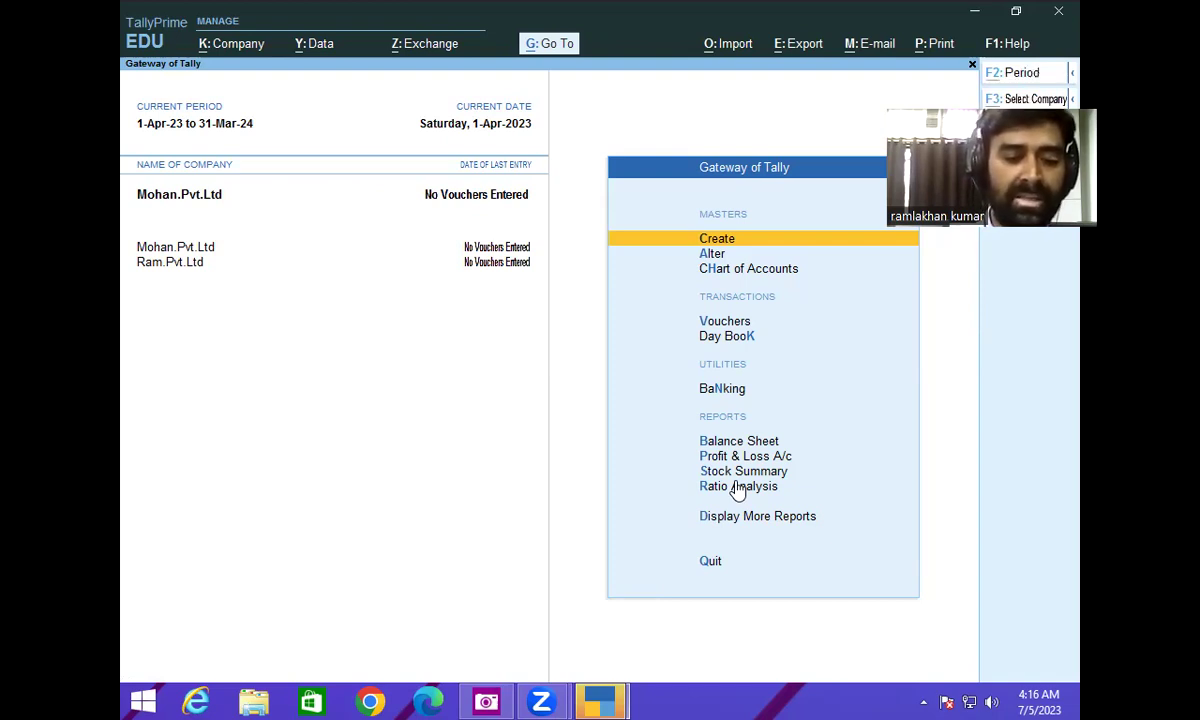
- Display the Select Company list showing Mohan.Pvt.Ltd (100001) and Ram.Pvt.Ltd (100000)
click(735, 481)
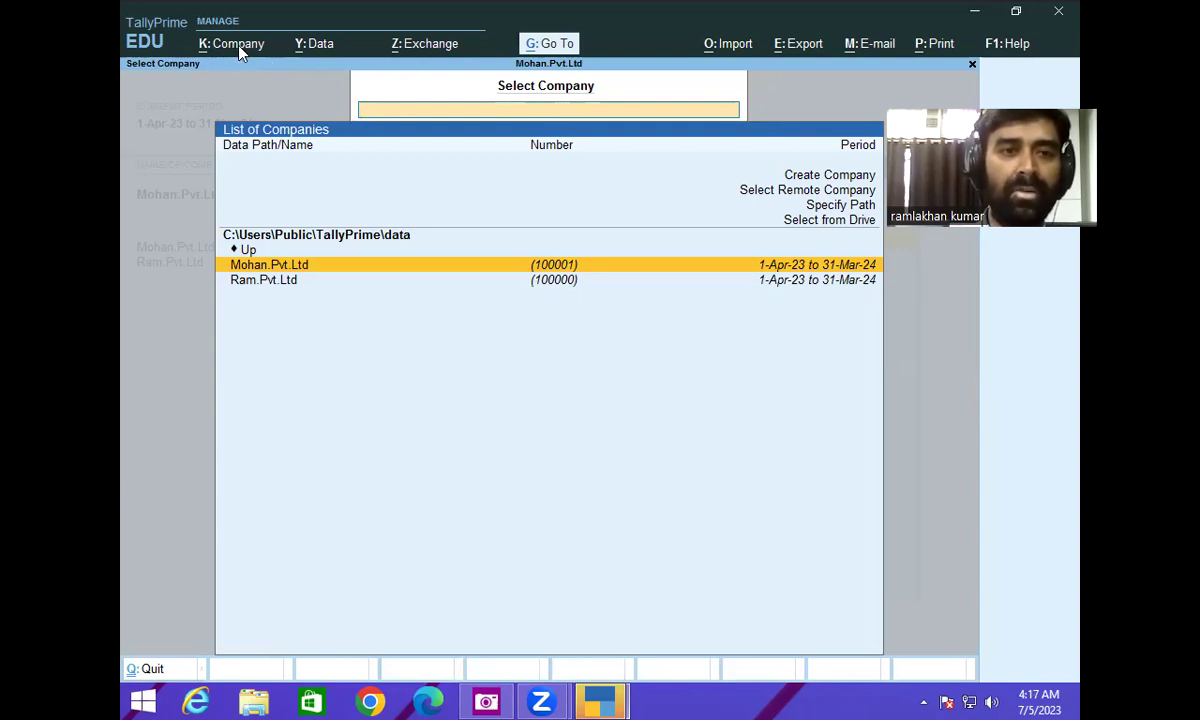
- Select Mohan.Pvt.Ltd through Company > Select and return to Gateway of Tally
click(240, 50)
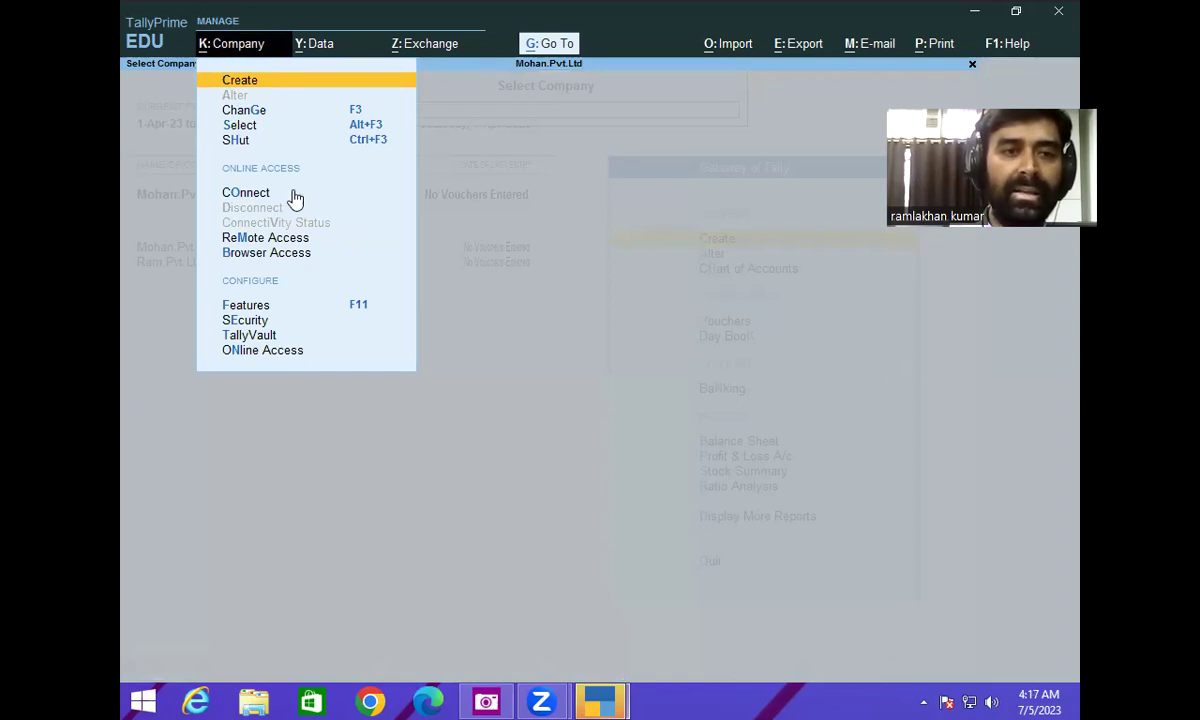
key(Down)
key(Down)
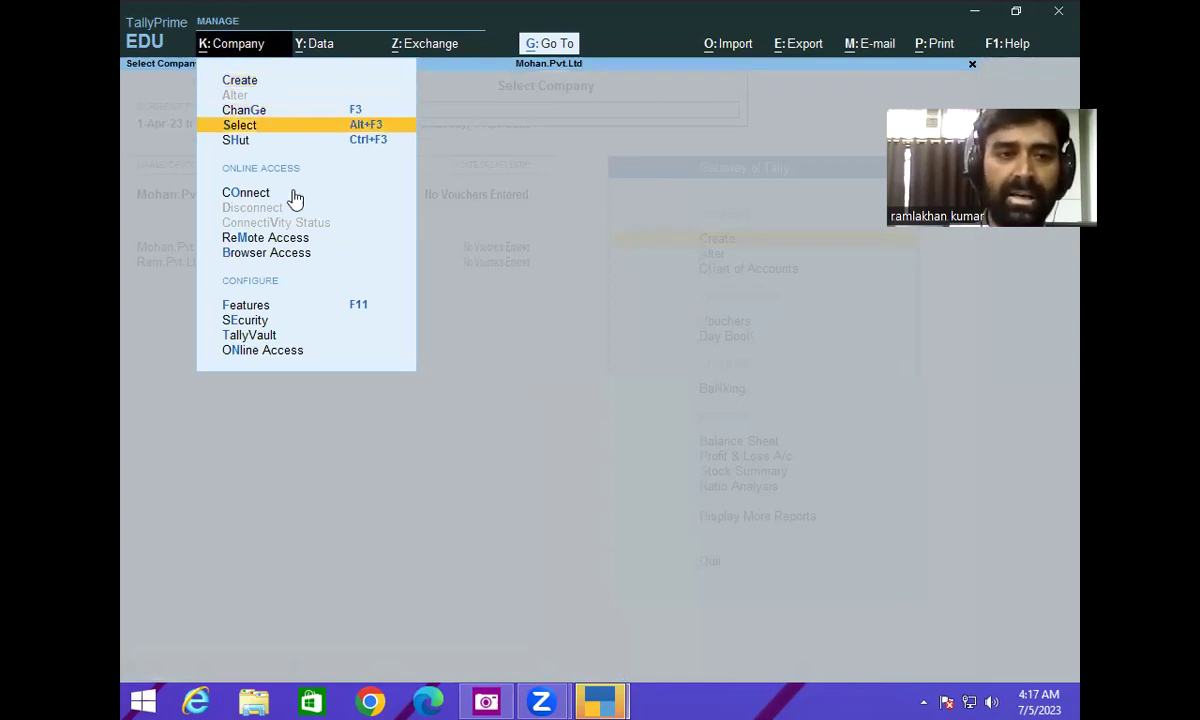
key(Return)
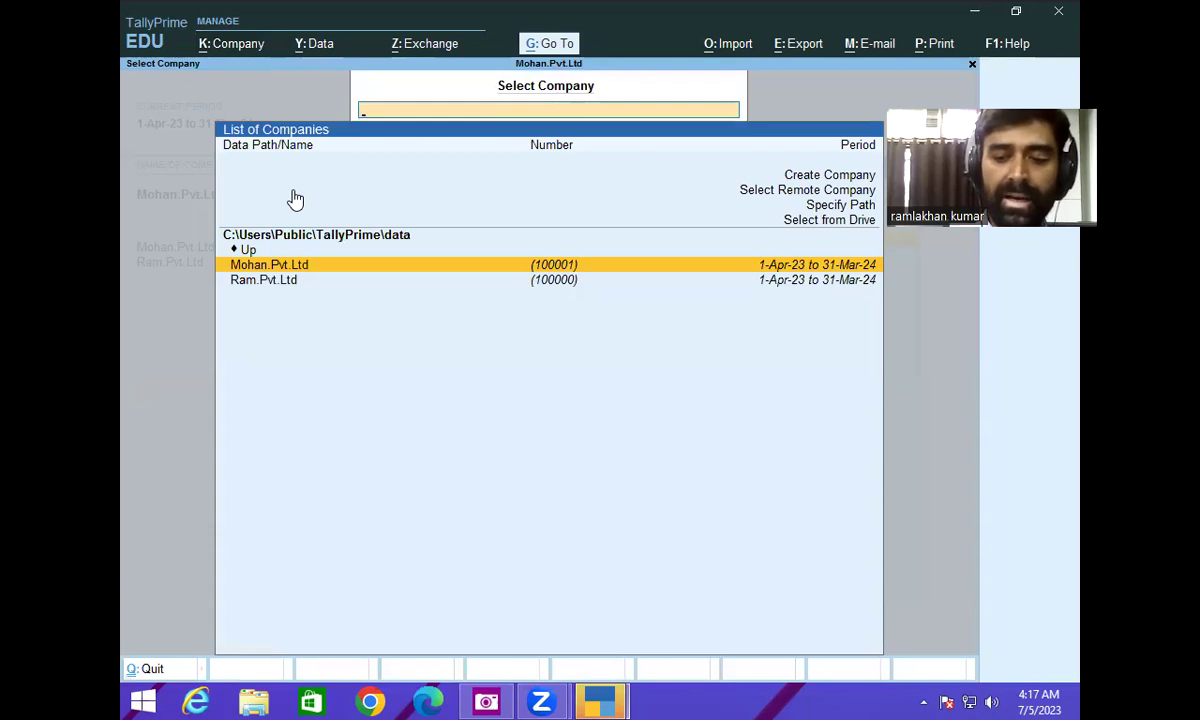
key(Return)
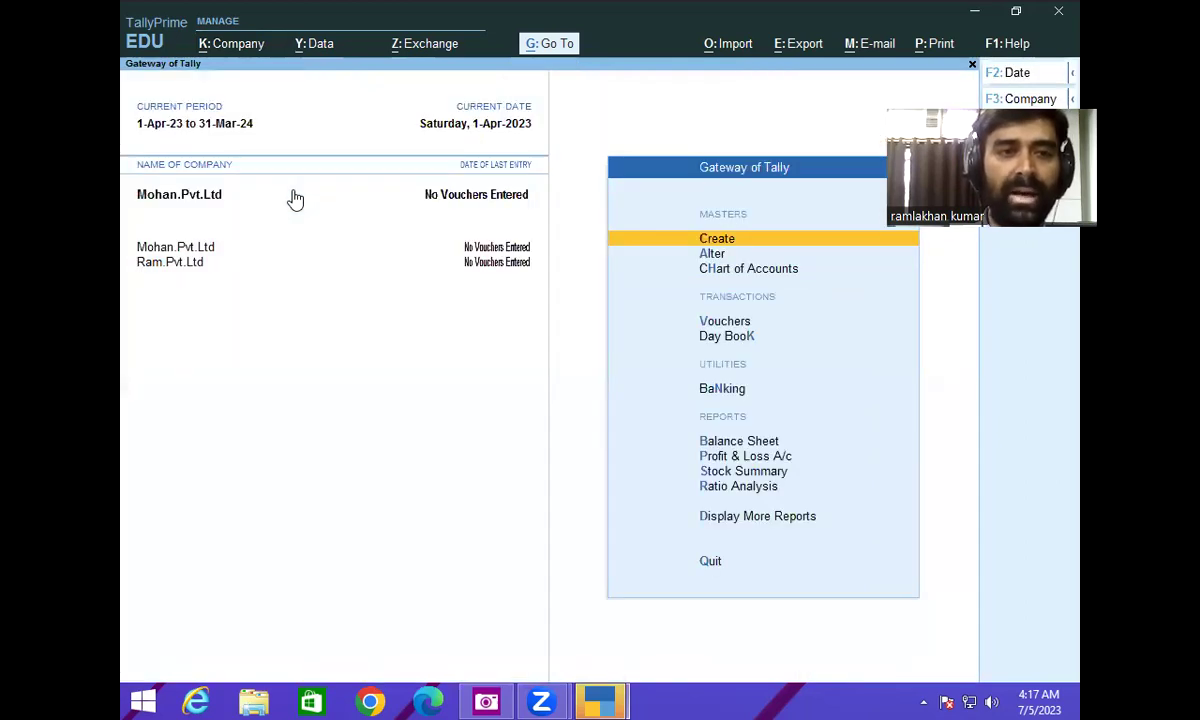
- Open Mohan.Pvt.Ltd in the Alter Company screen
click(254, 46)
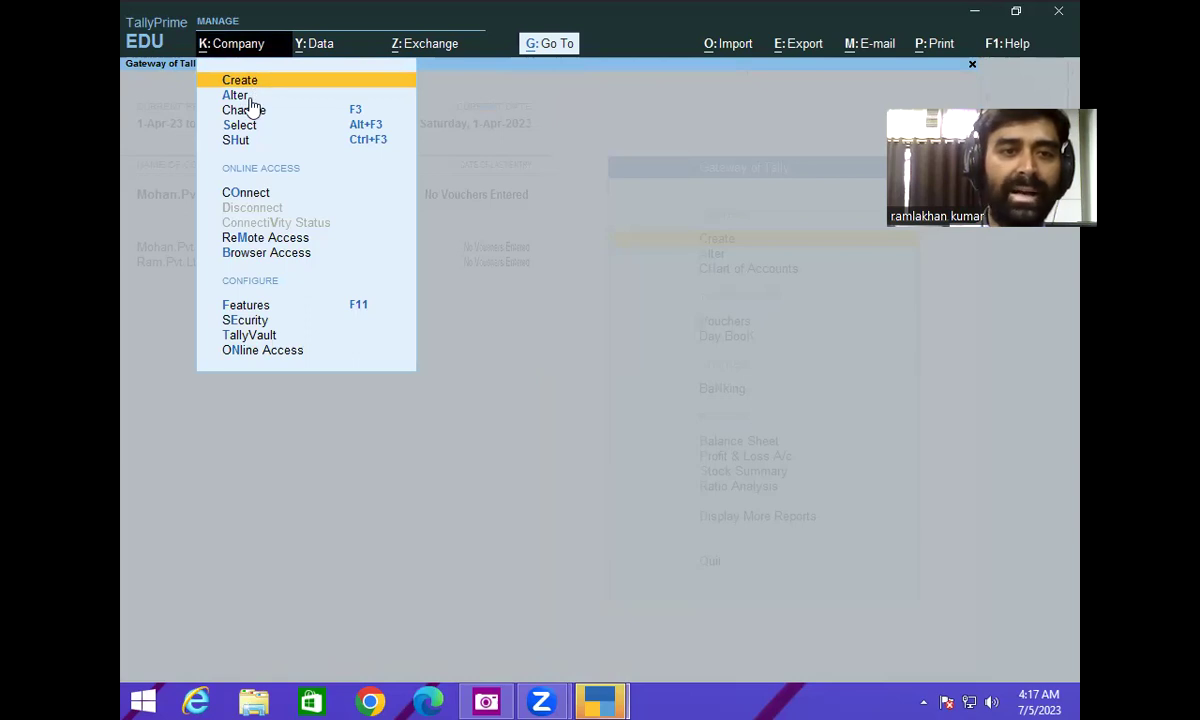
key(Down)
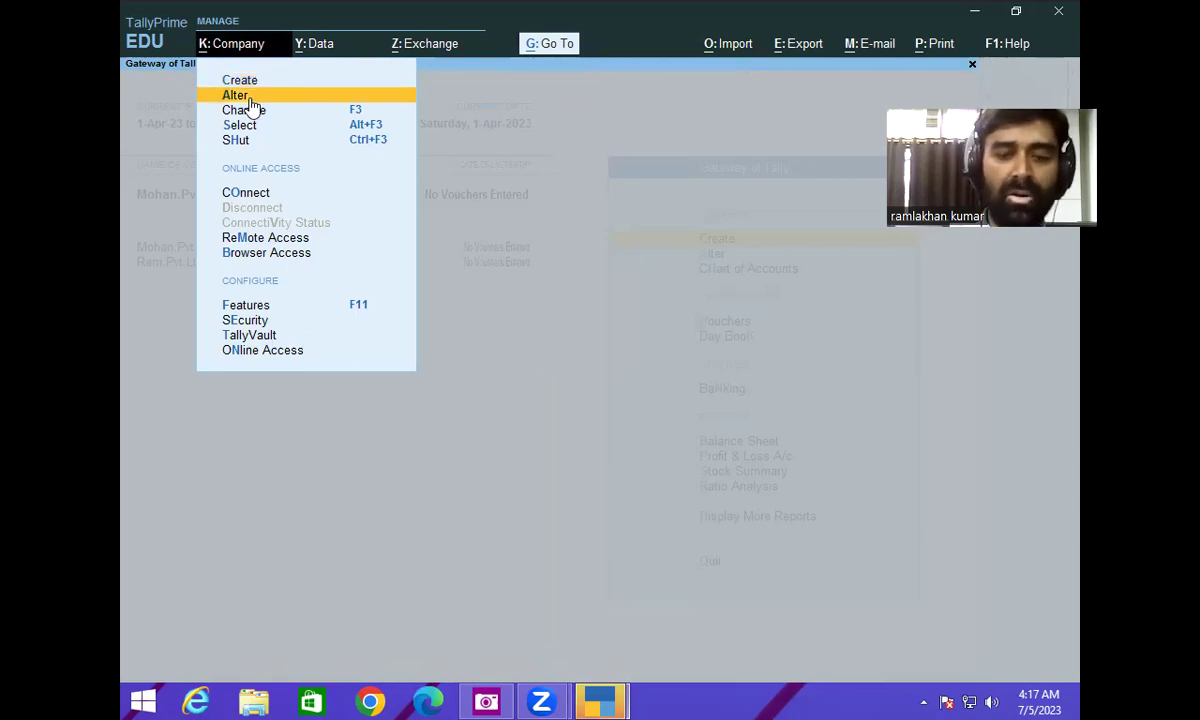
key(Return)
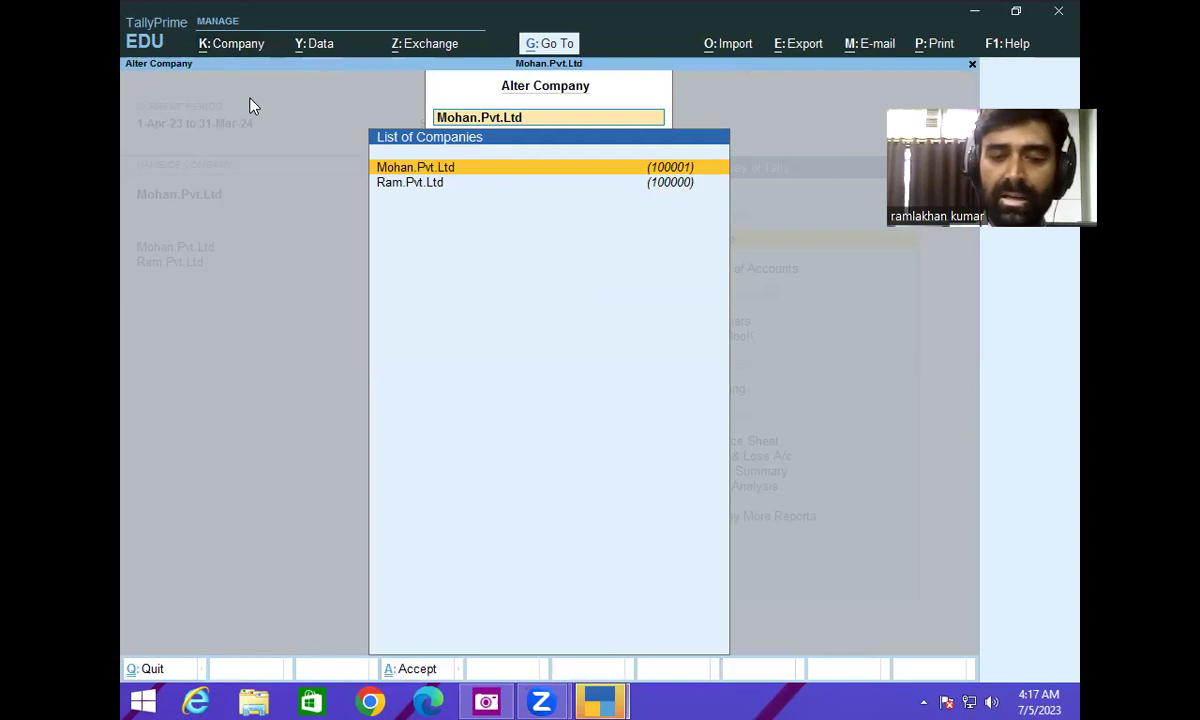
key(Return)
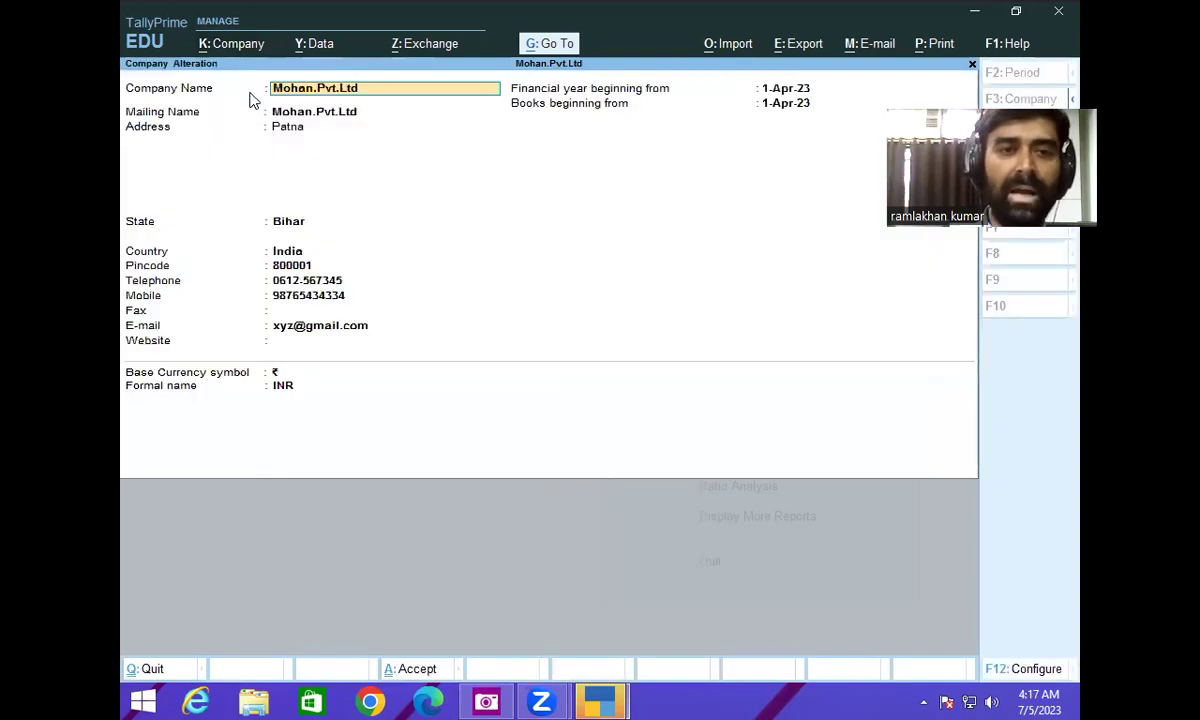
- Change the company name from Mohan.Pvt.Ltd to Mohan Enterprises and confirm through the fields
click(348, 88)
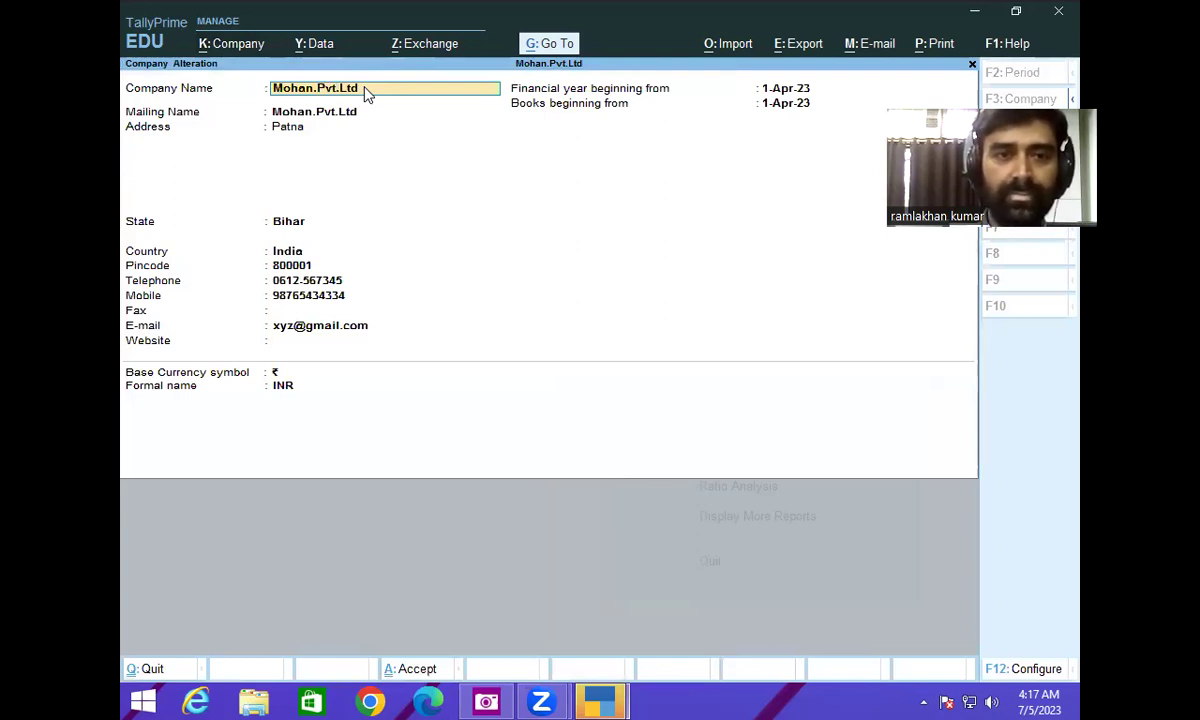
key(BackSpace)
key(BackSpace)
key(BackSpace)
key(BackSpace)
key(BackSpace)
key(BackSpace)
key(BackSpace)
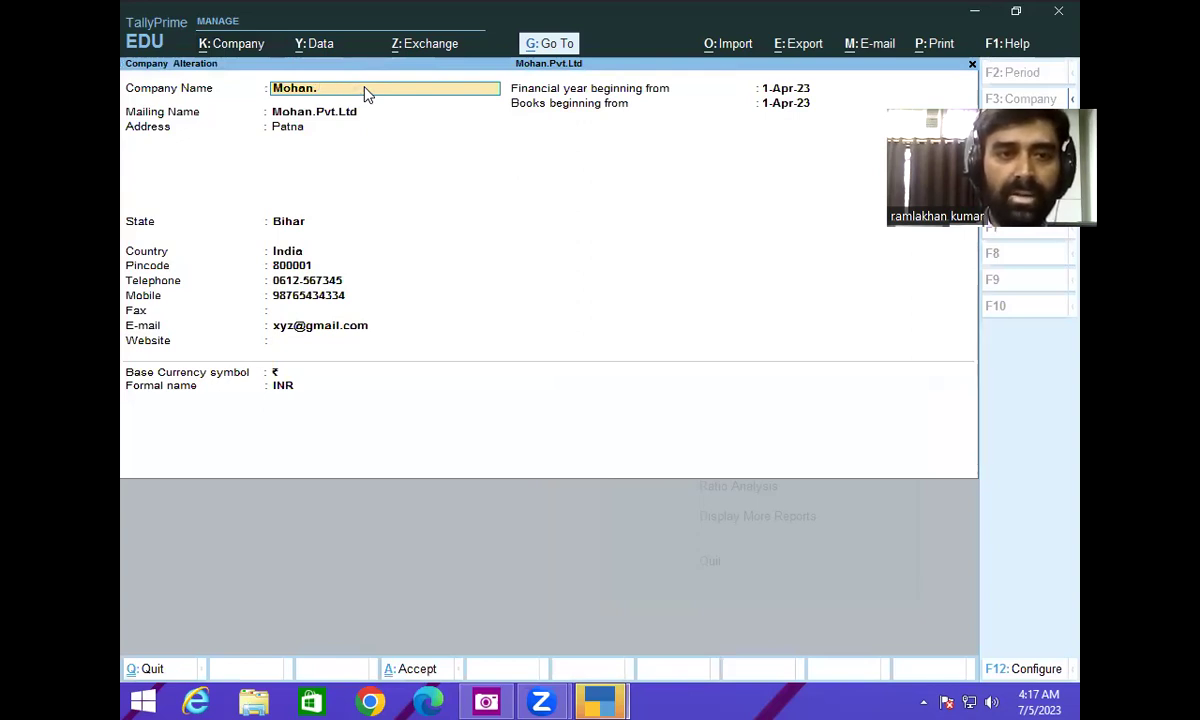
text(Ent)
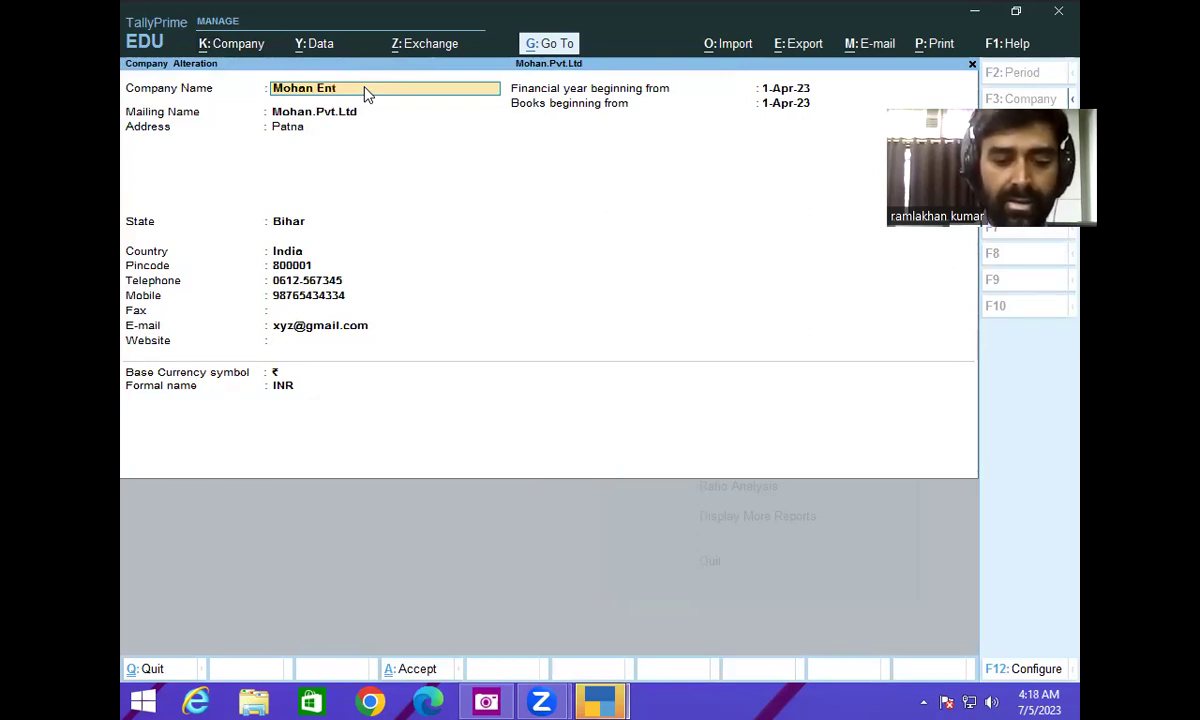
text(erp)
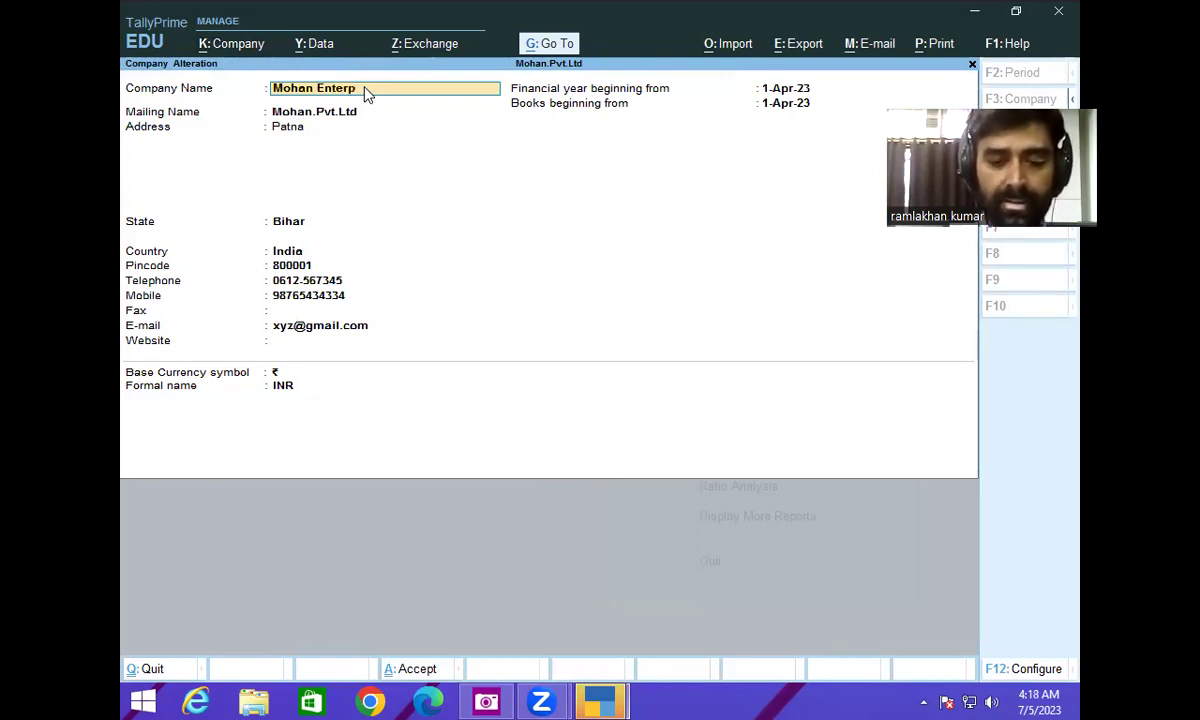
text(rises)
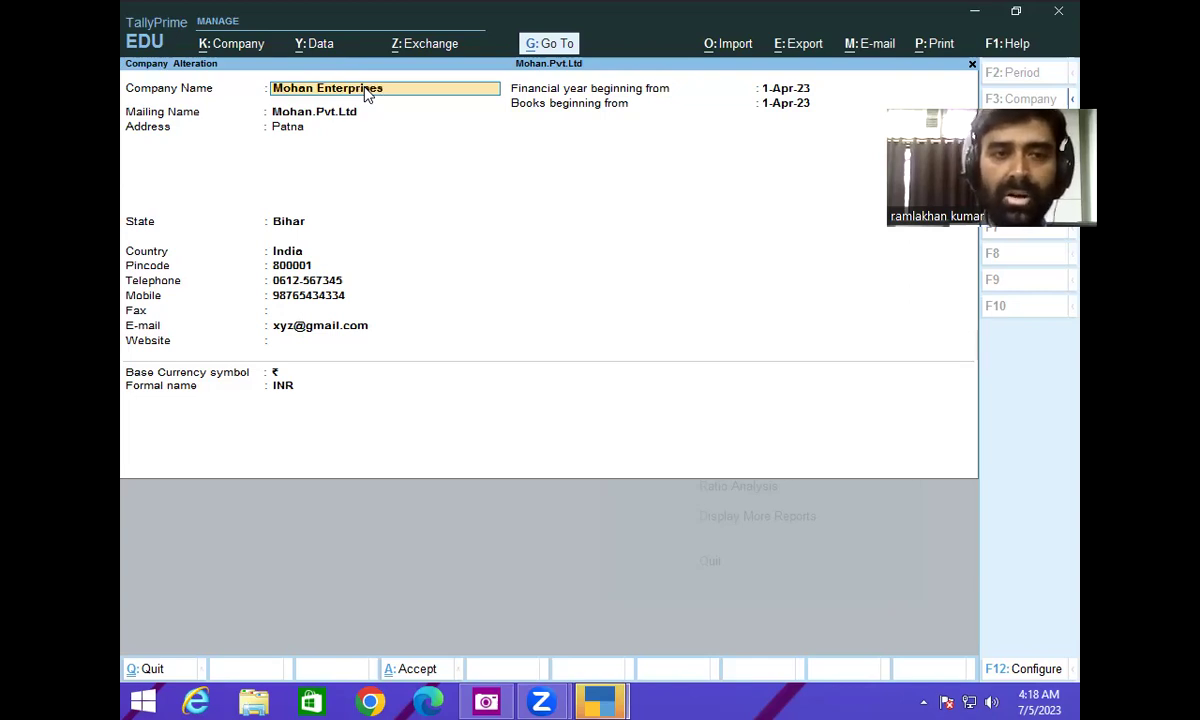
key(Return)
key(Return)
key(Return)
key(Return)
key(Return)
key(Return)
key(Return)
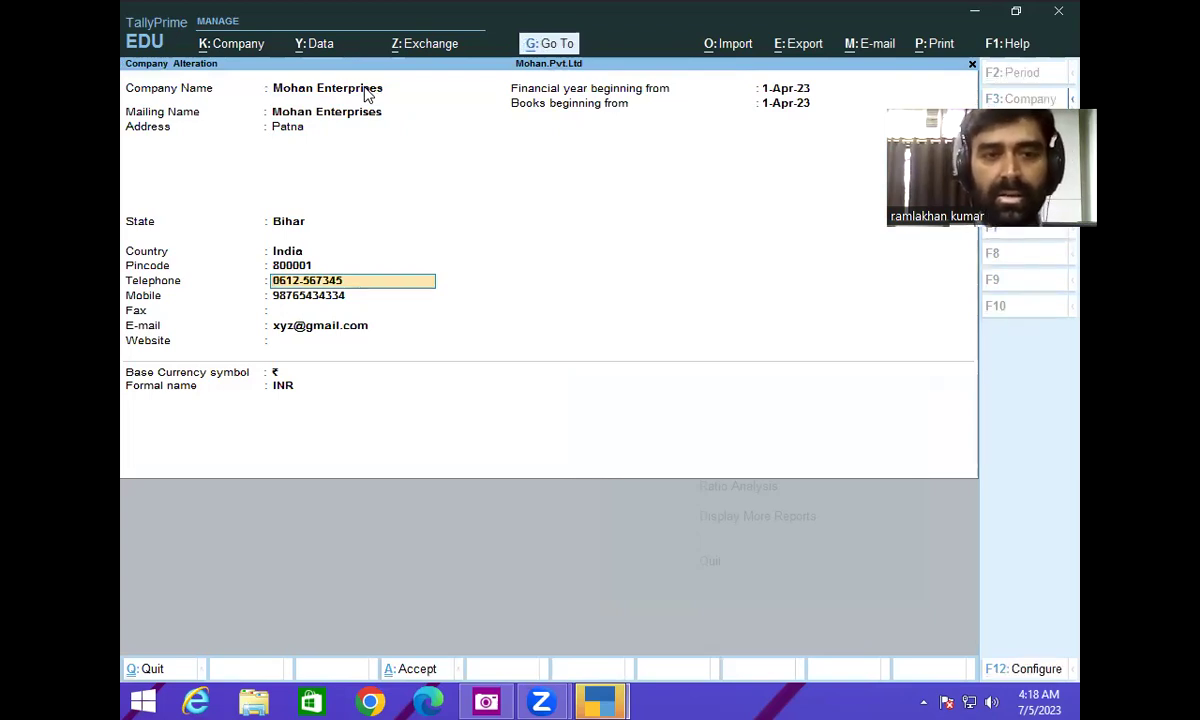
key(ctrl)
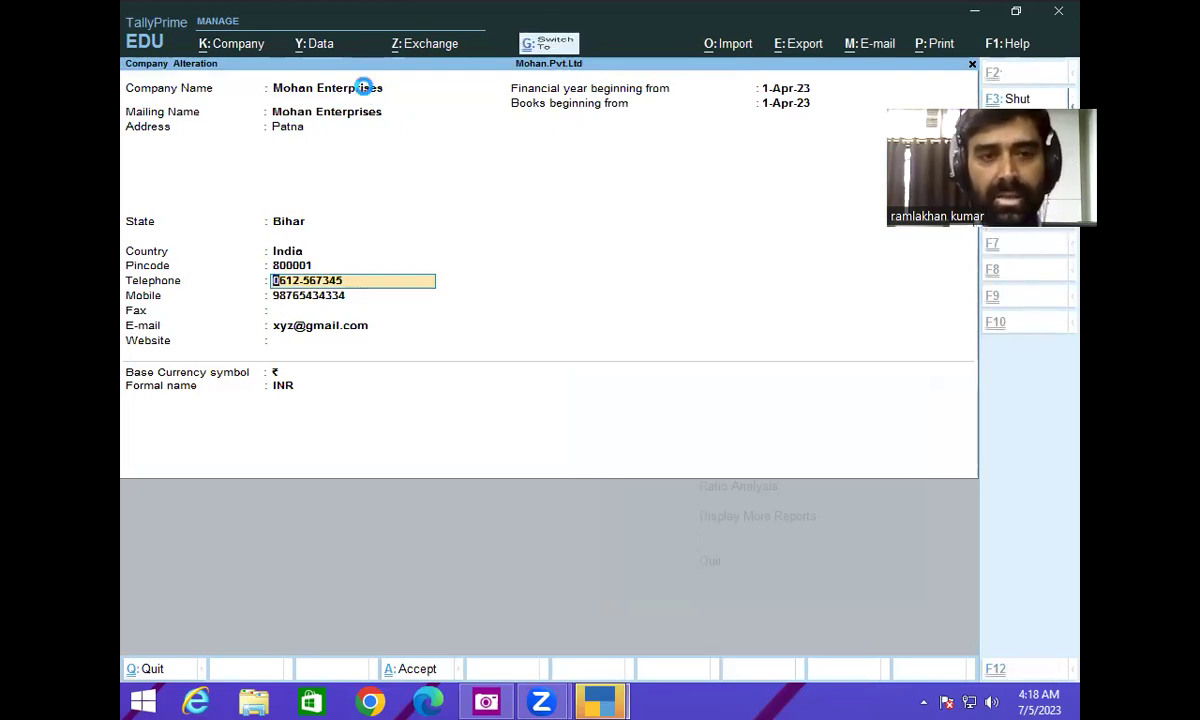
- Save the Mohan Enterprises rename, then open Ram.Pvt.Ltd and leave it without changes
key(ctrl+q)
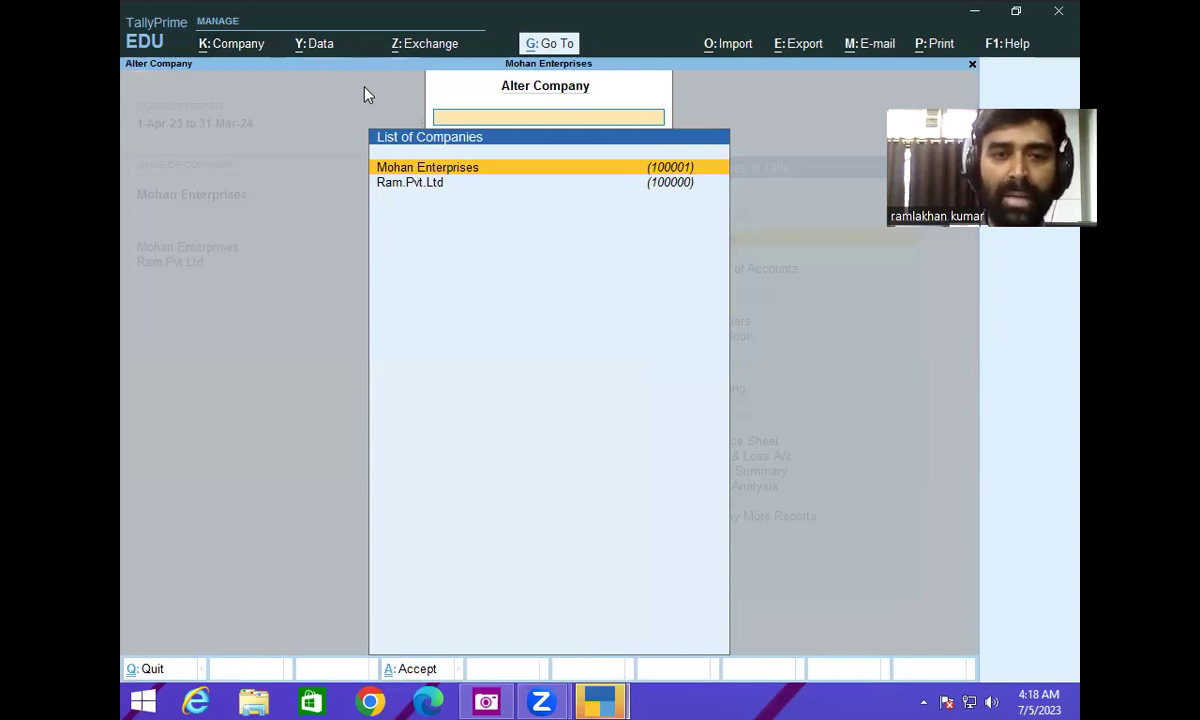
key(Down)
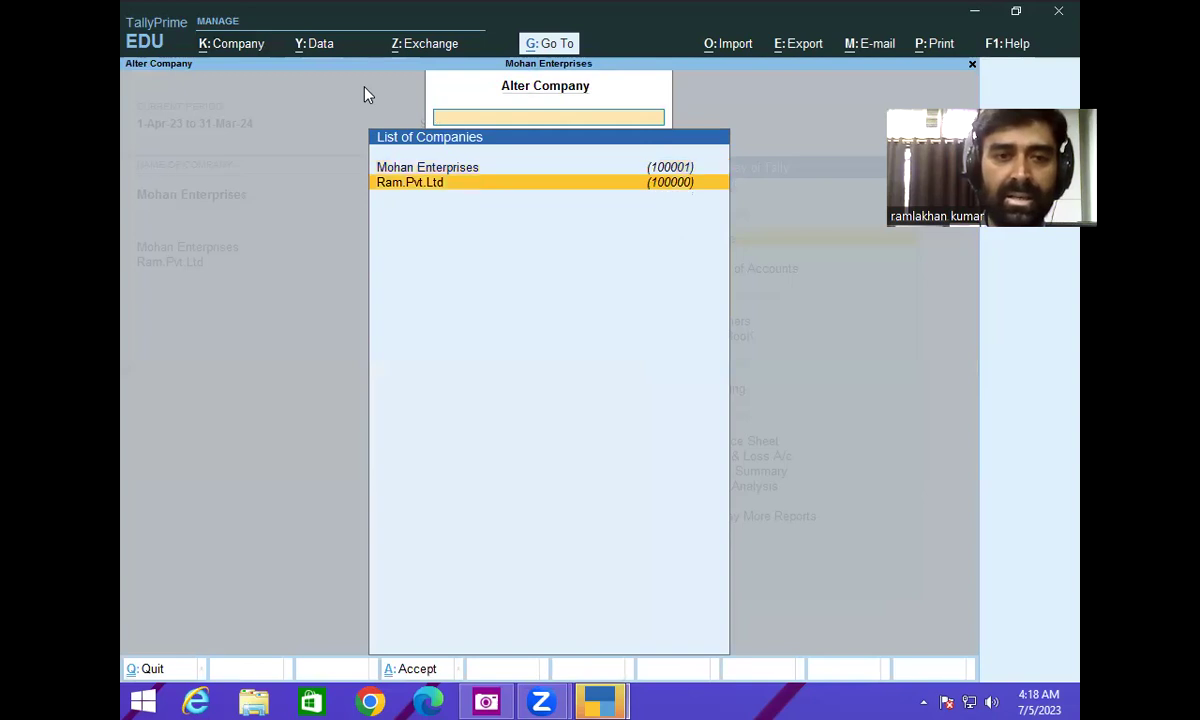
key(Return)
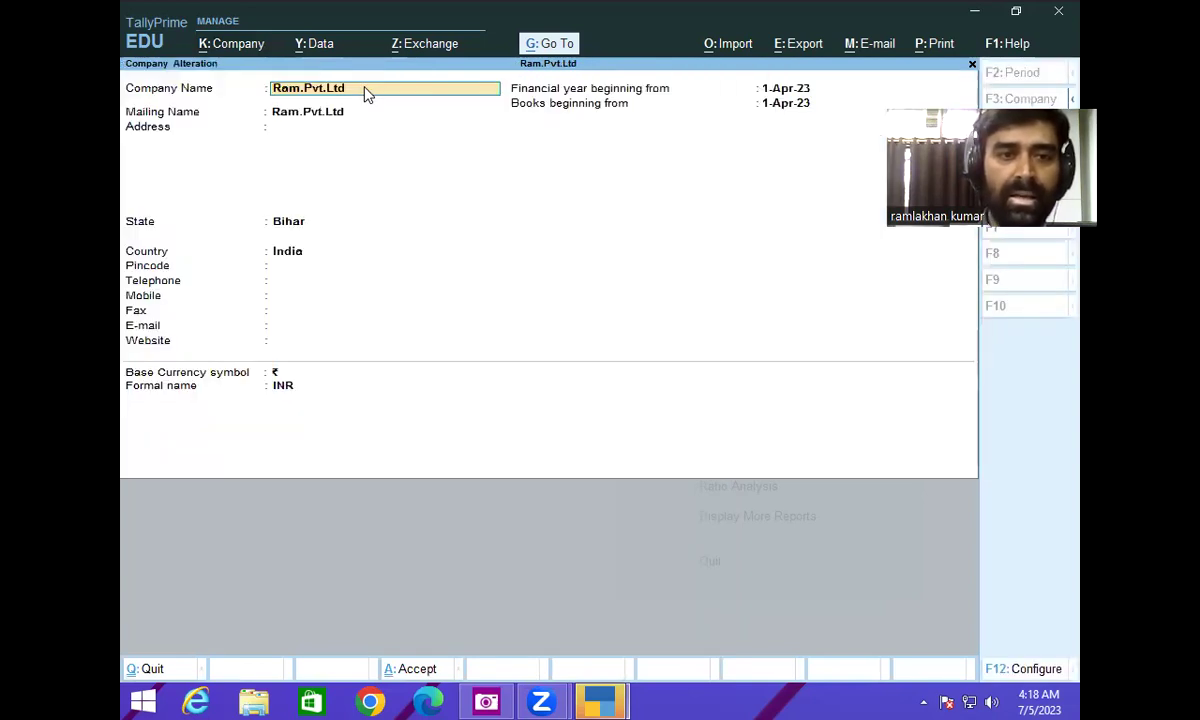
key(Escape)
key(Return)
key(Escape)
key(Escape)
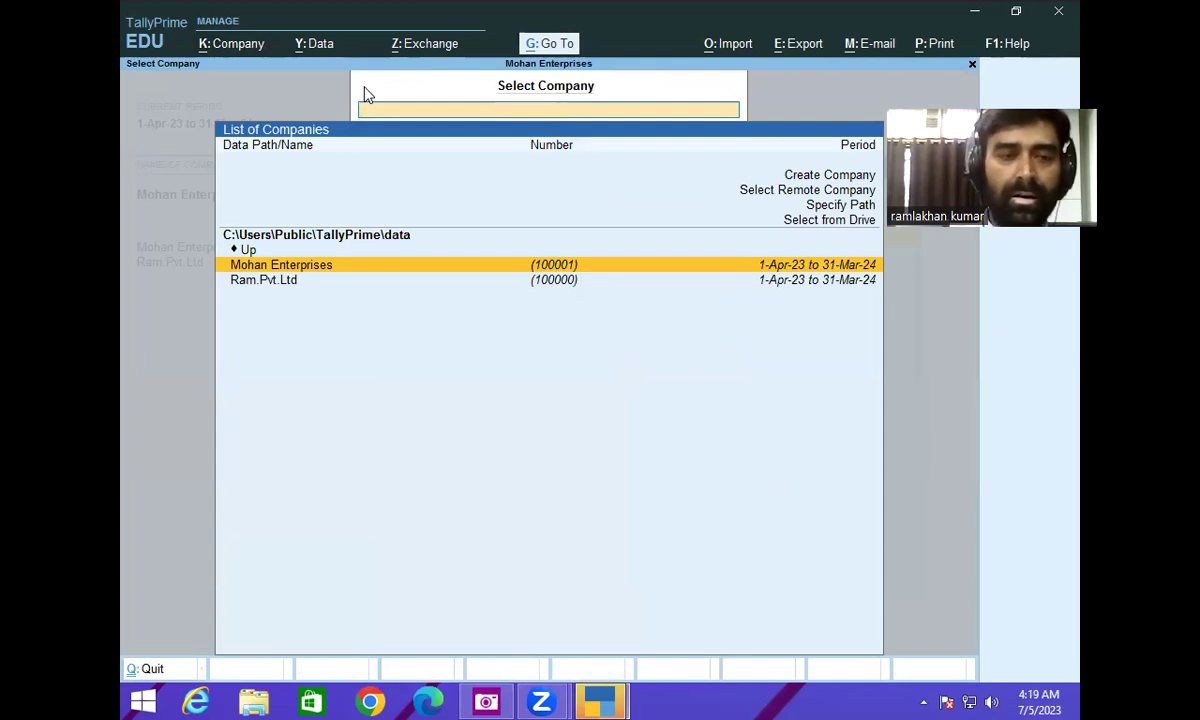
click(230, 45)
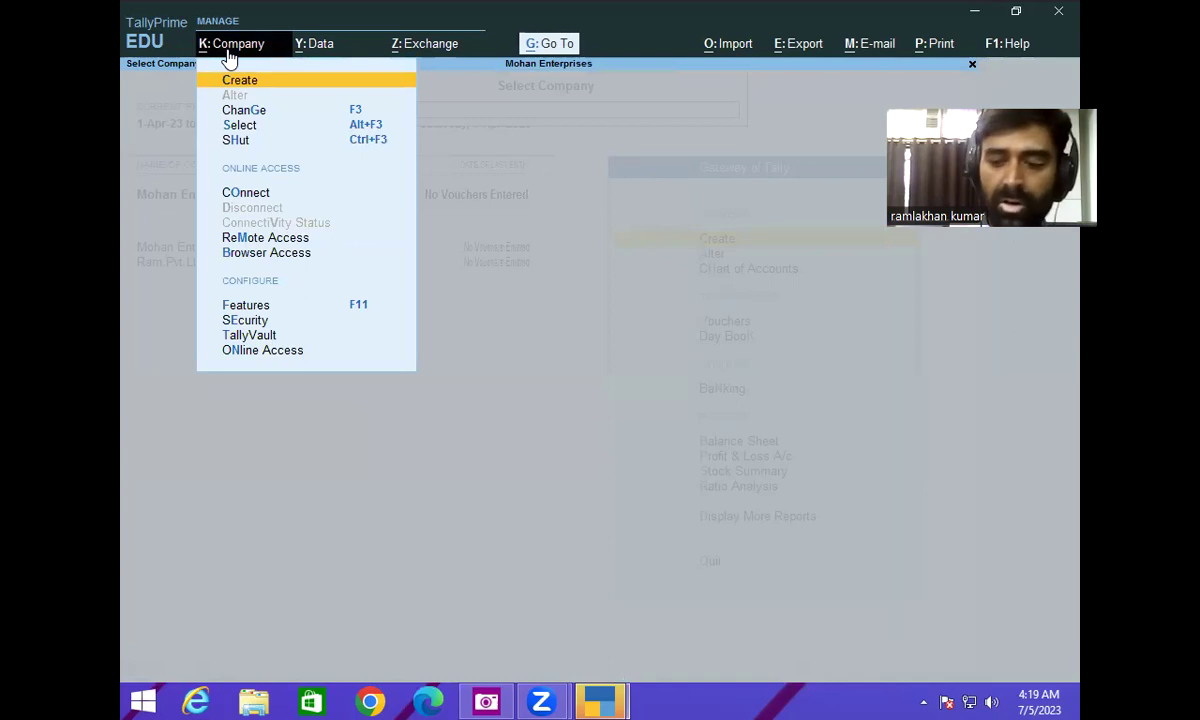
key(Down)
key(Down)
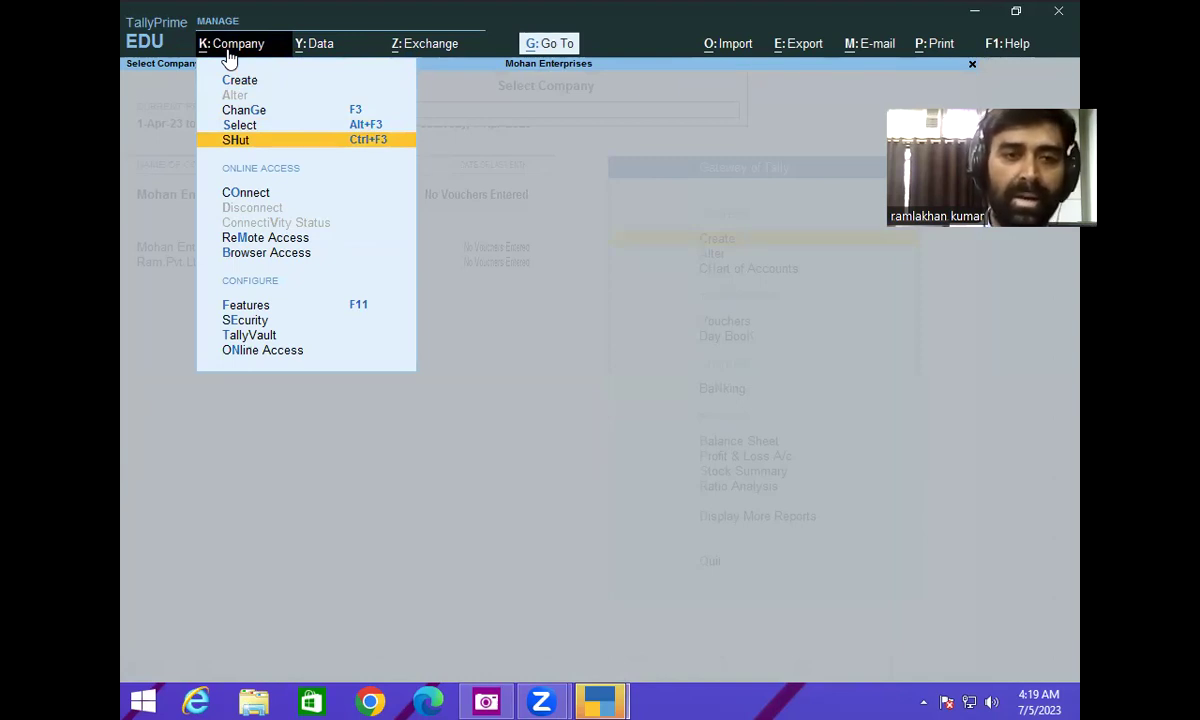
key(Return)
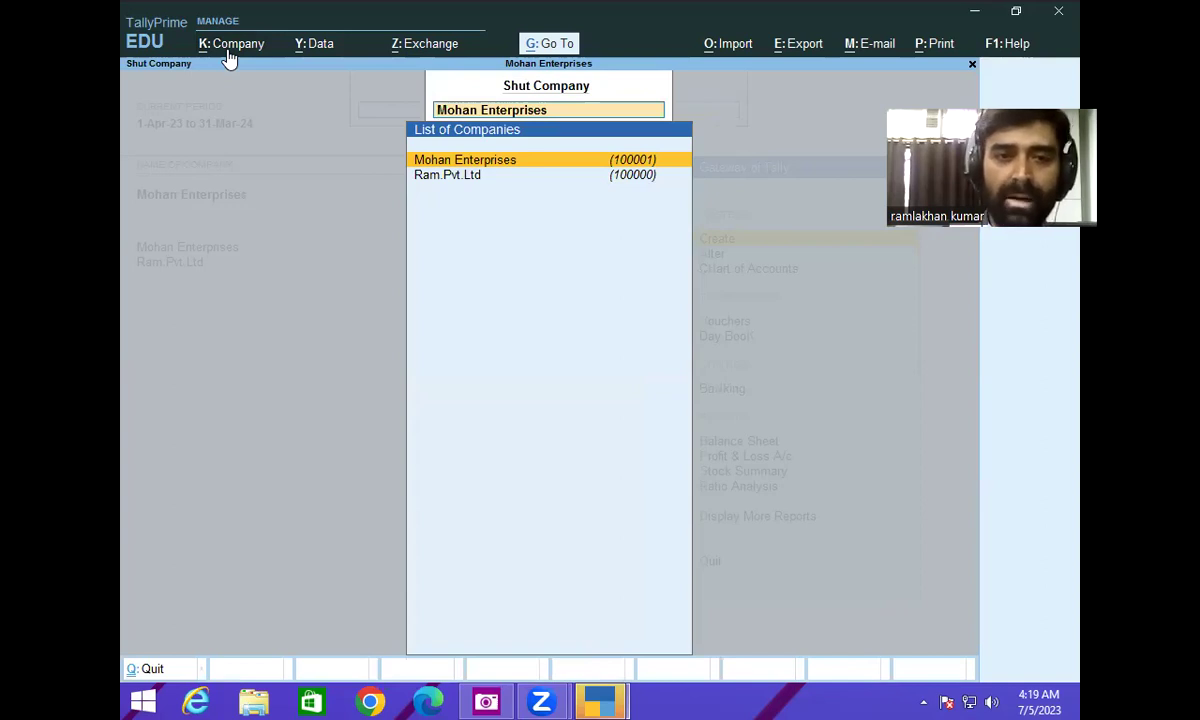
key(Down)
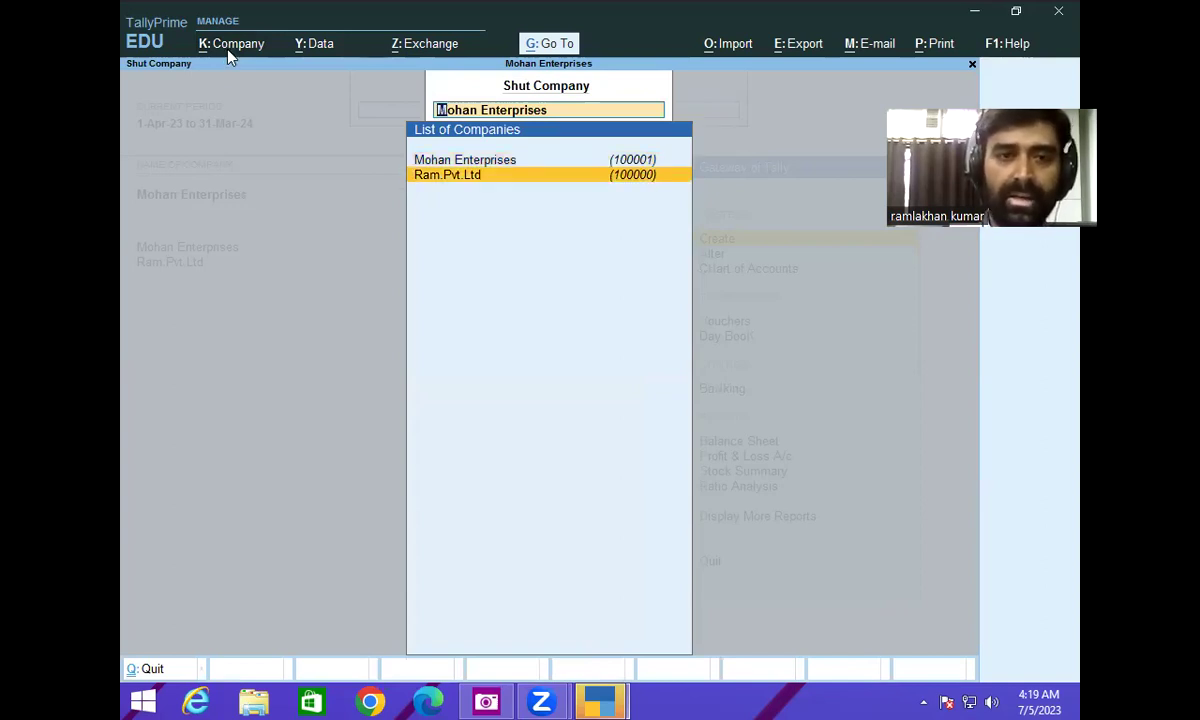
key(Return)
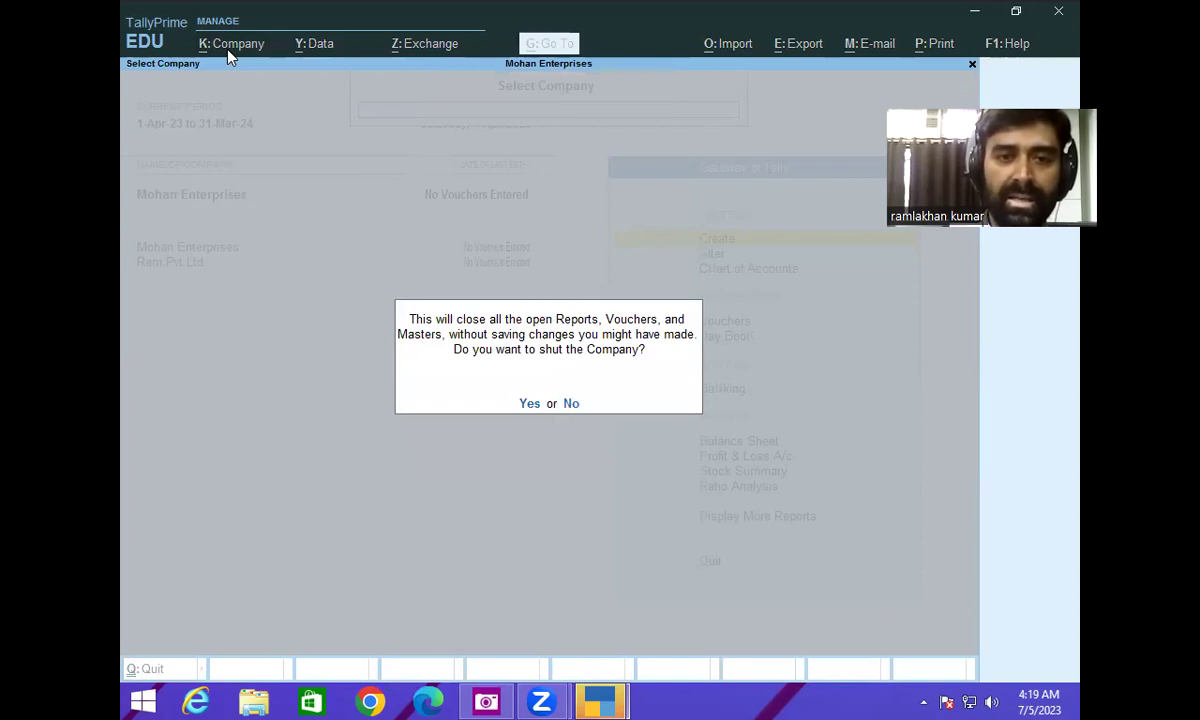
key(y)
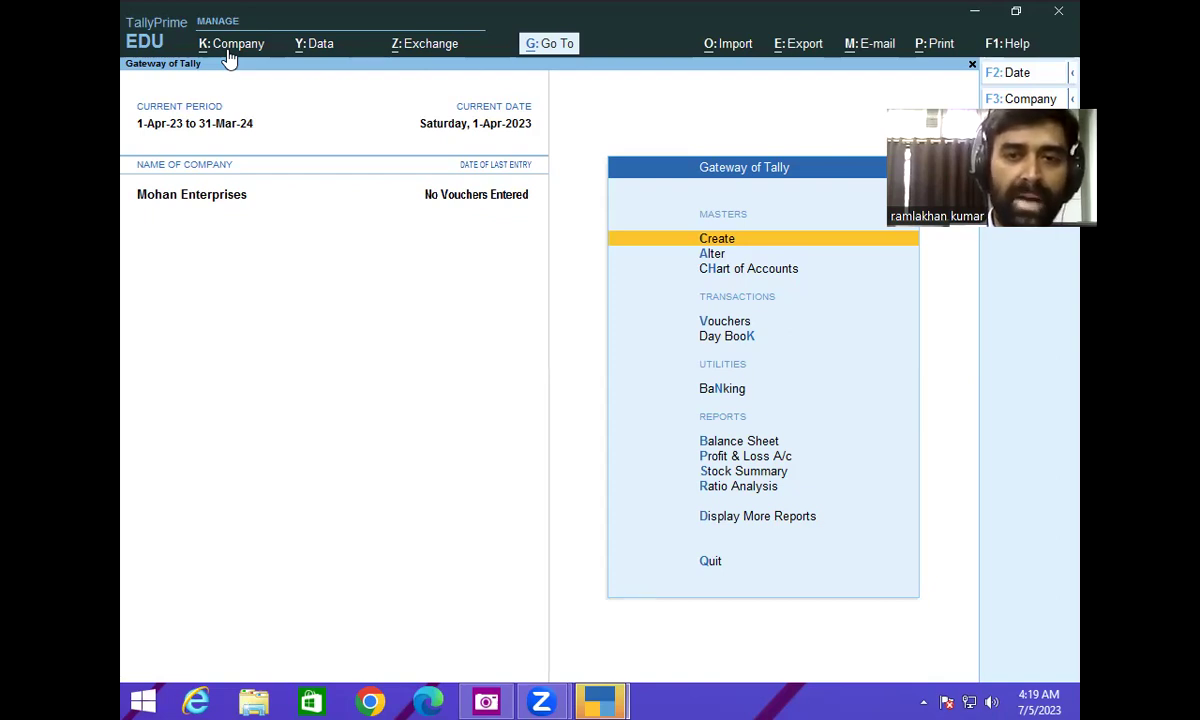
- Load Ram.Pvt.Ltd as an additional company from the Select Company list
click(228, 50)
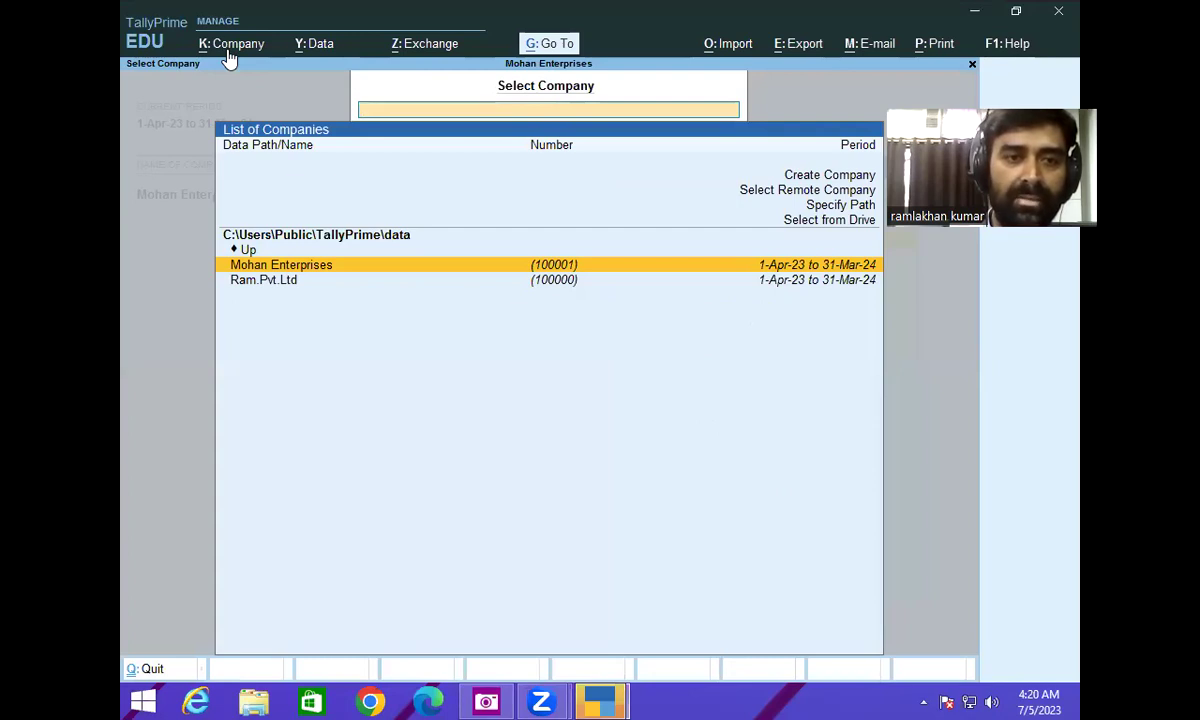
key(Down)
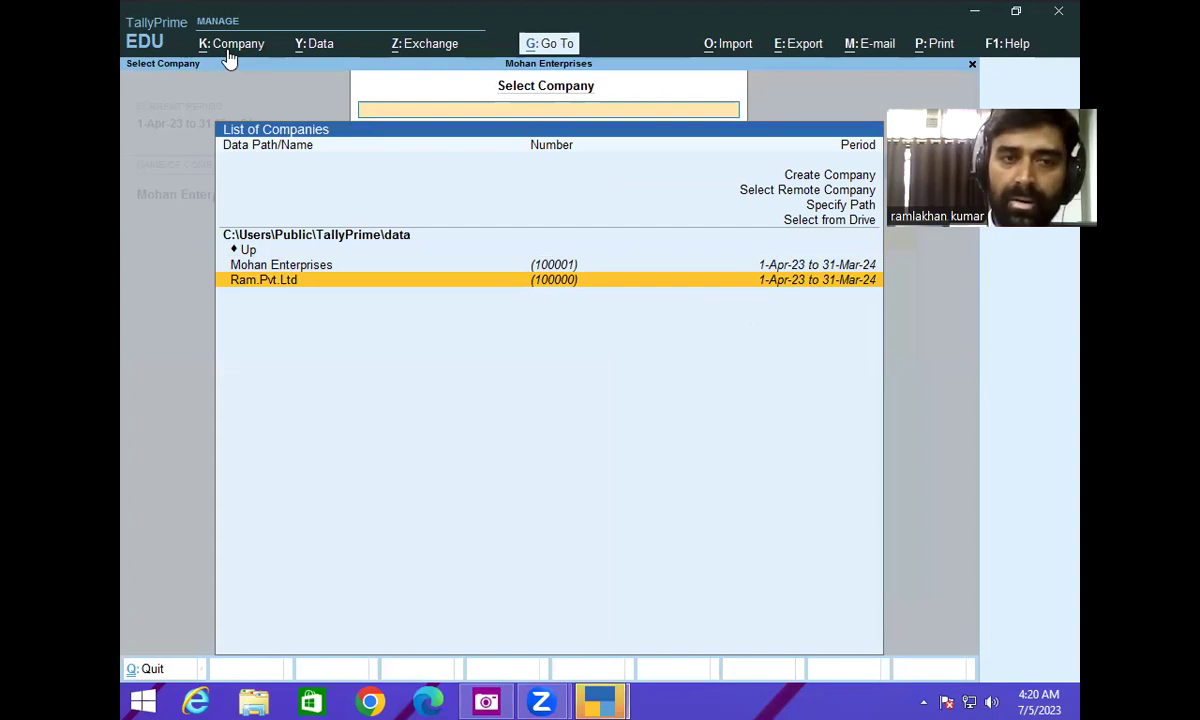
click(221, 47)
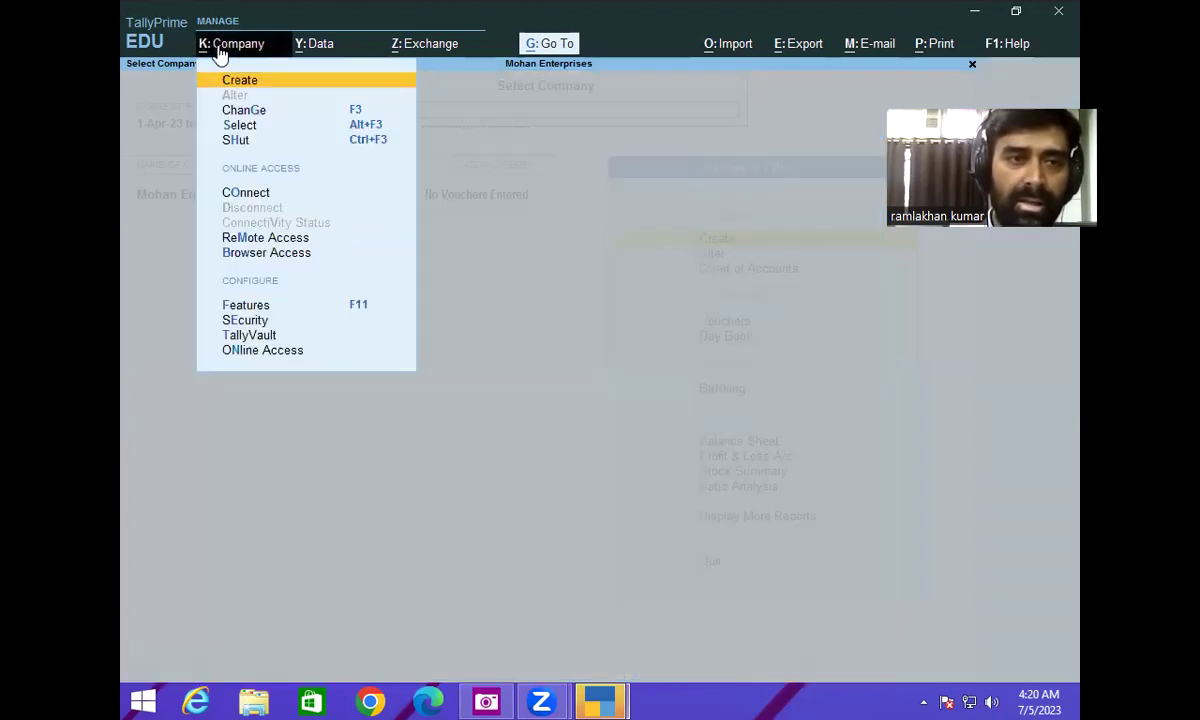
key(Down)
key(Down)
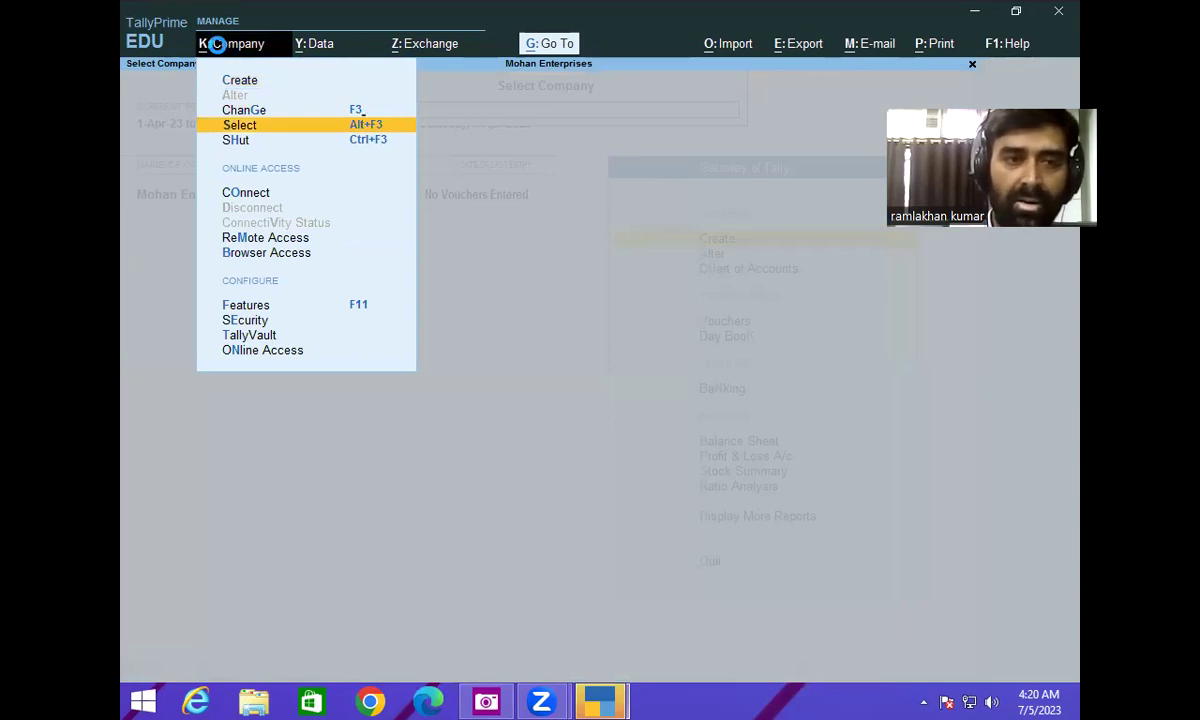
key(Return)
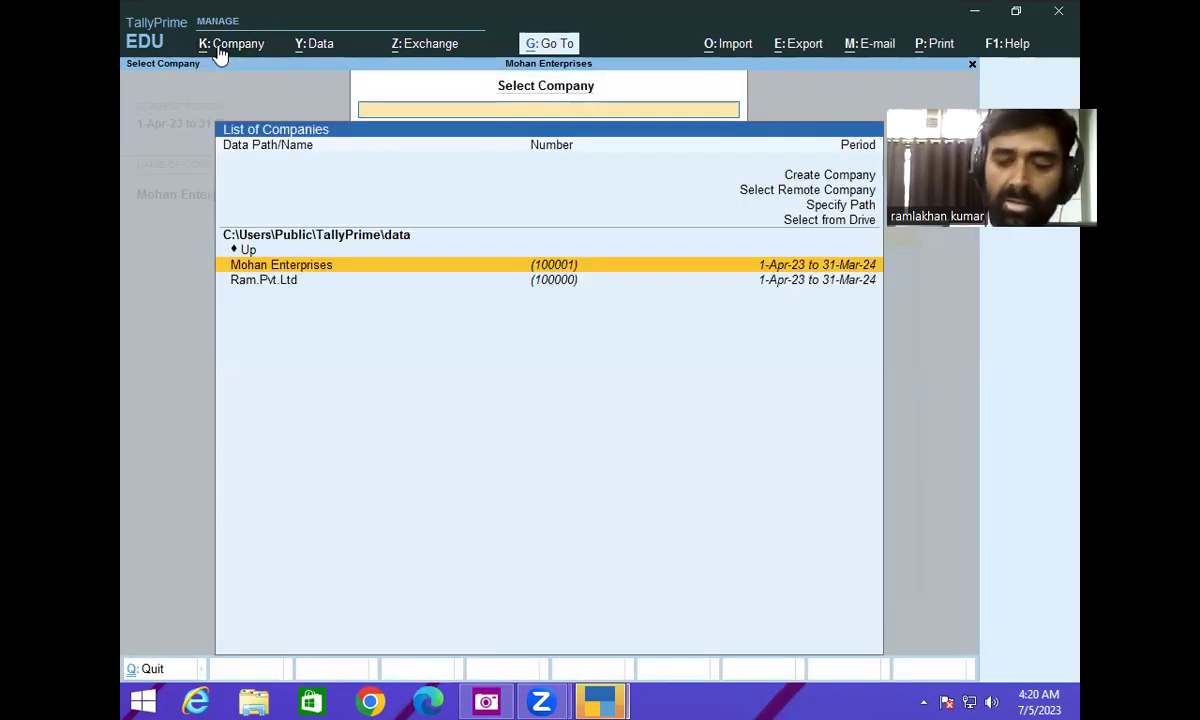
key(Down)
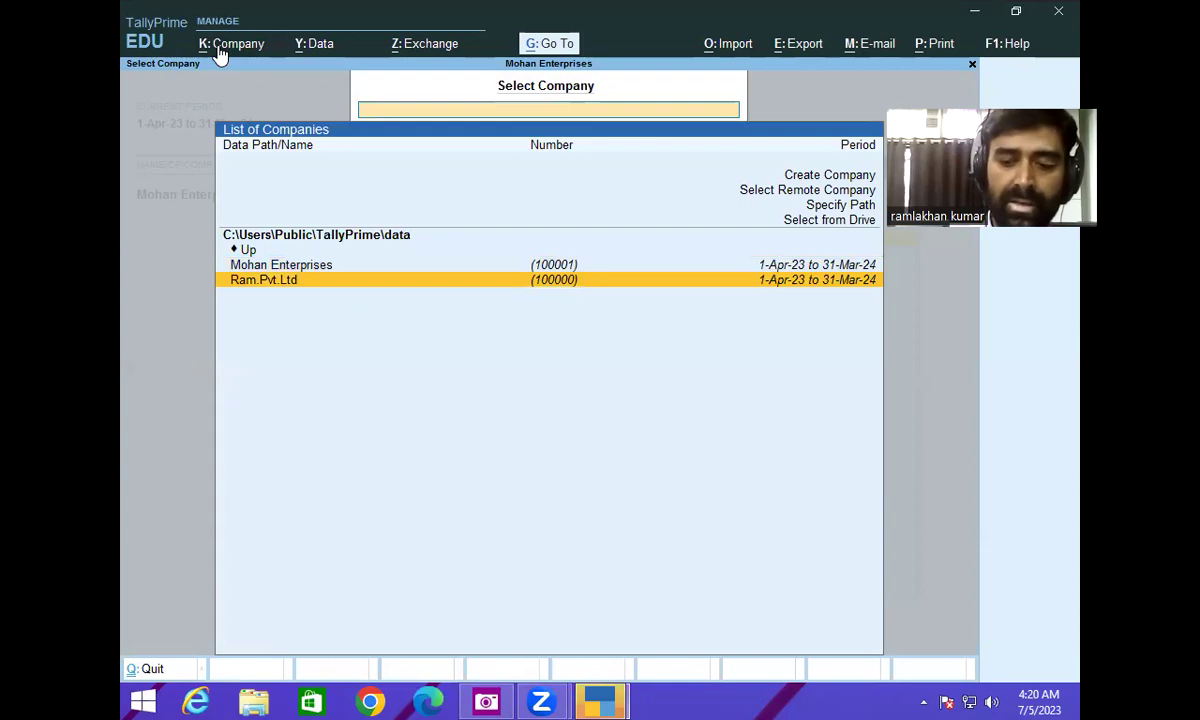
key(Return)
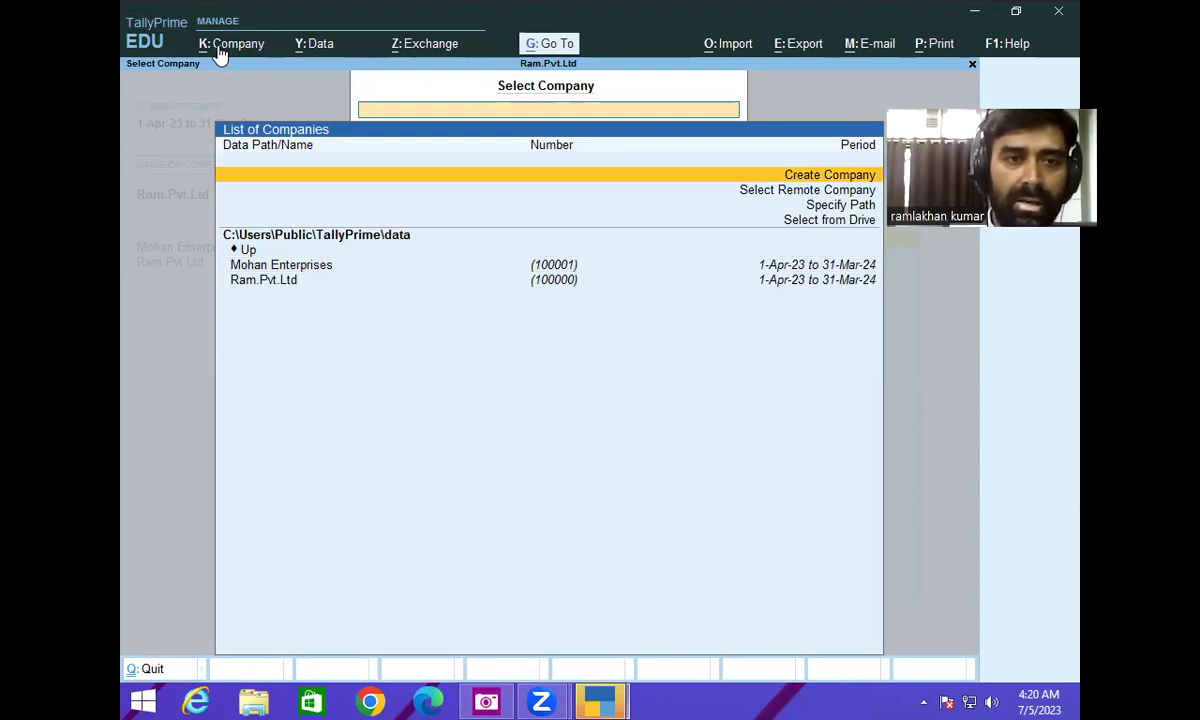
- Reselect from the company list so Ram.Pvt.Ltd is current on the Gateway of Tally
click(221, 44)
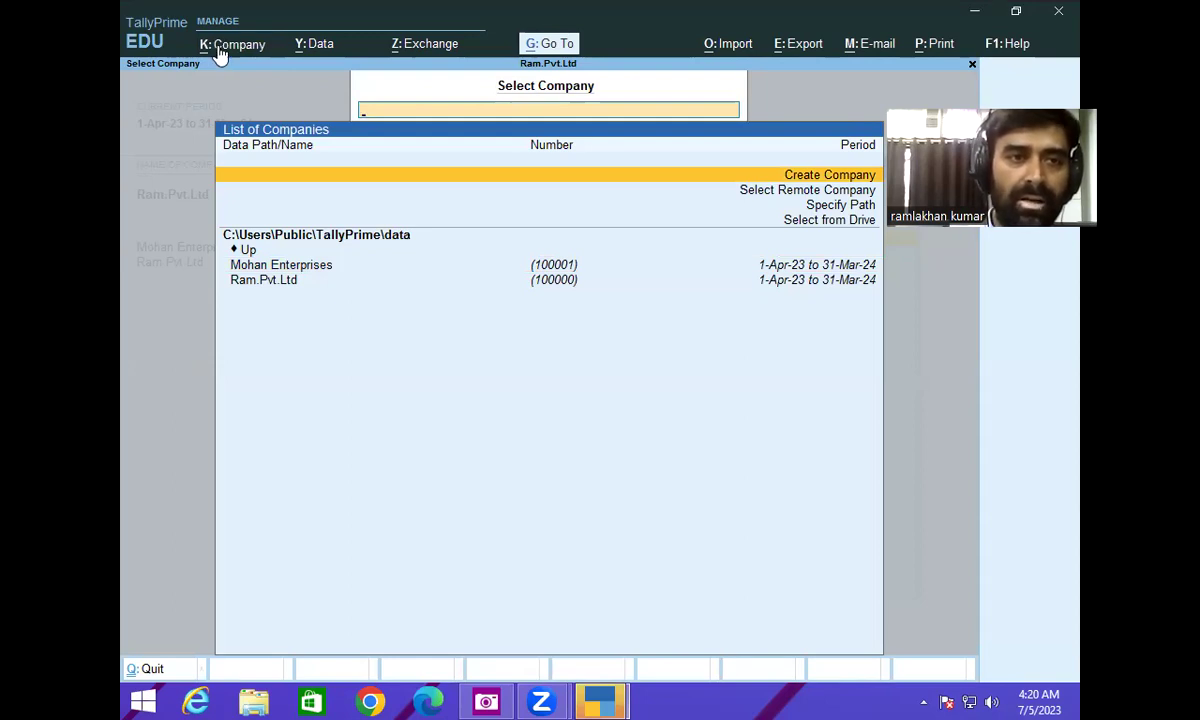
key(Down)
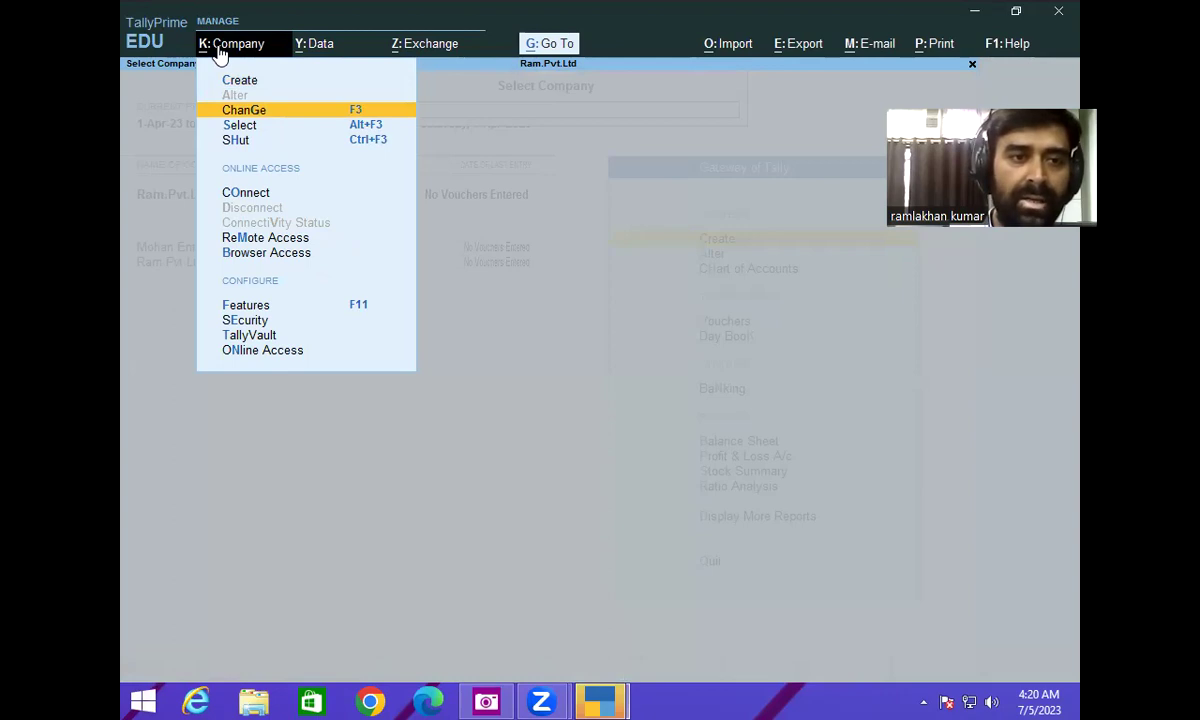
click(229, 128)
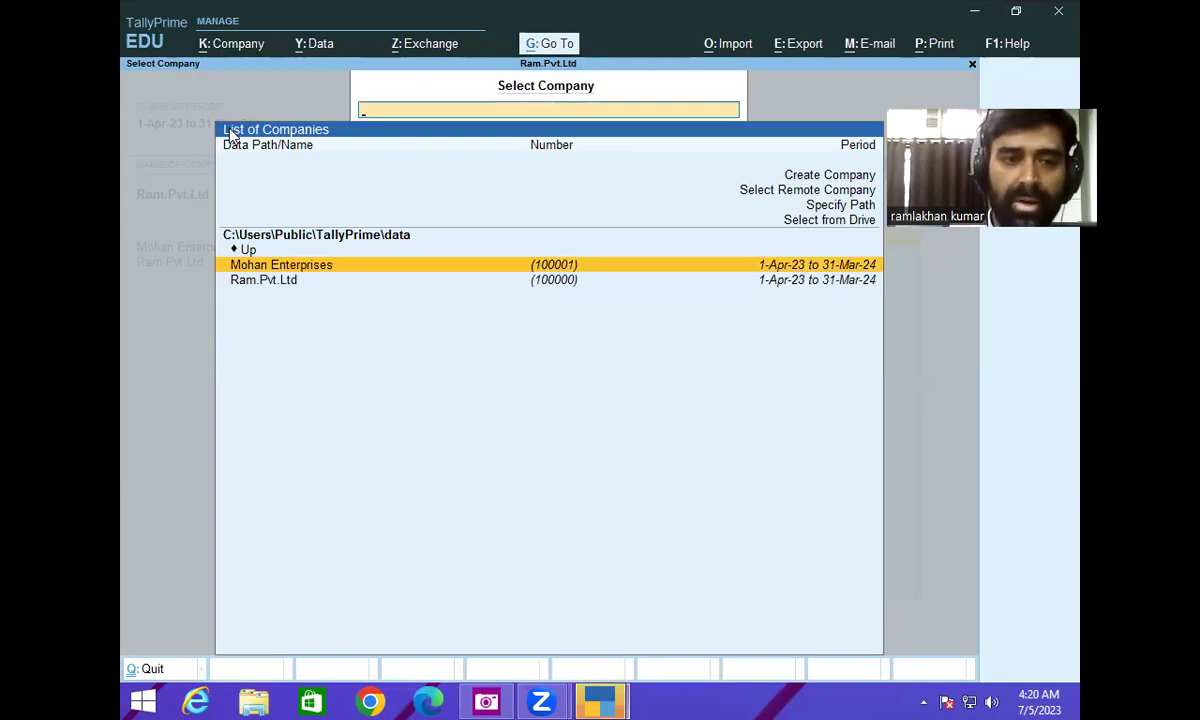
key(Down)
key(Down)
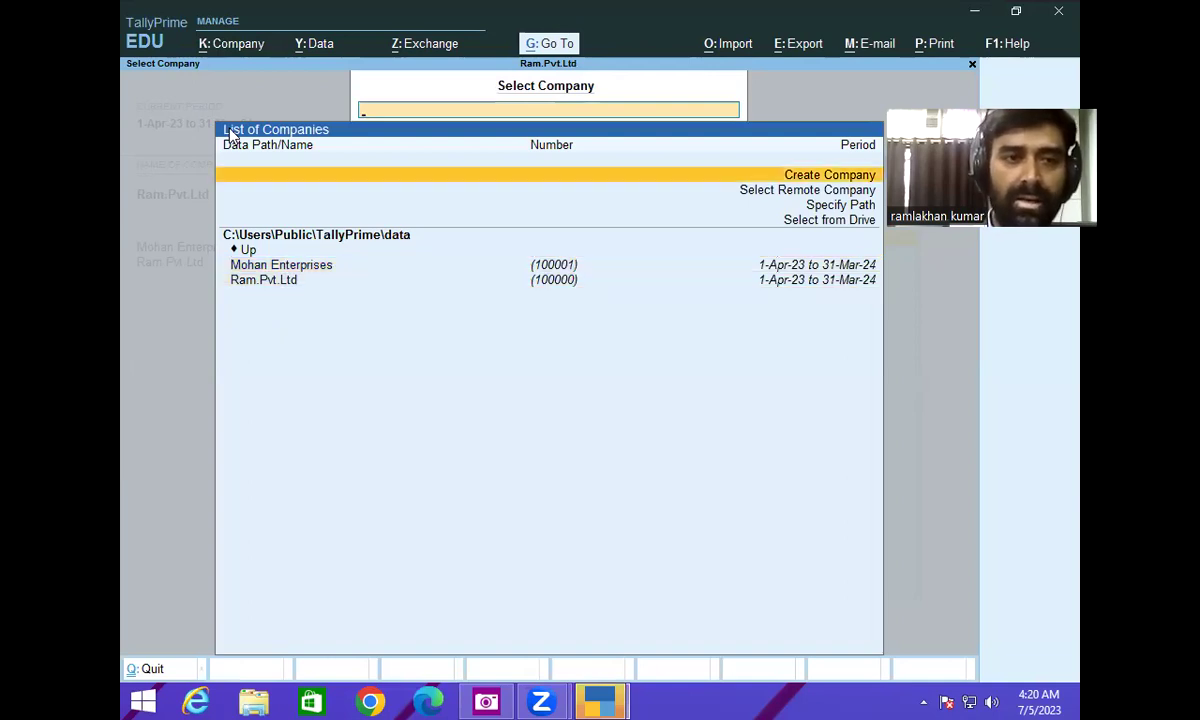
key(Down)
key(Down)
key(Down)
key(Down)
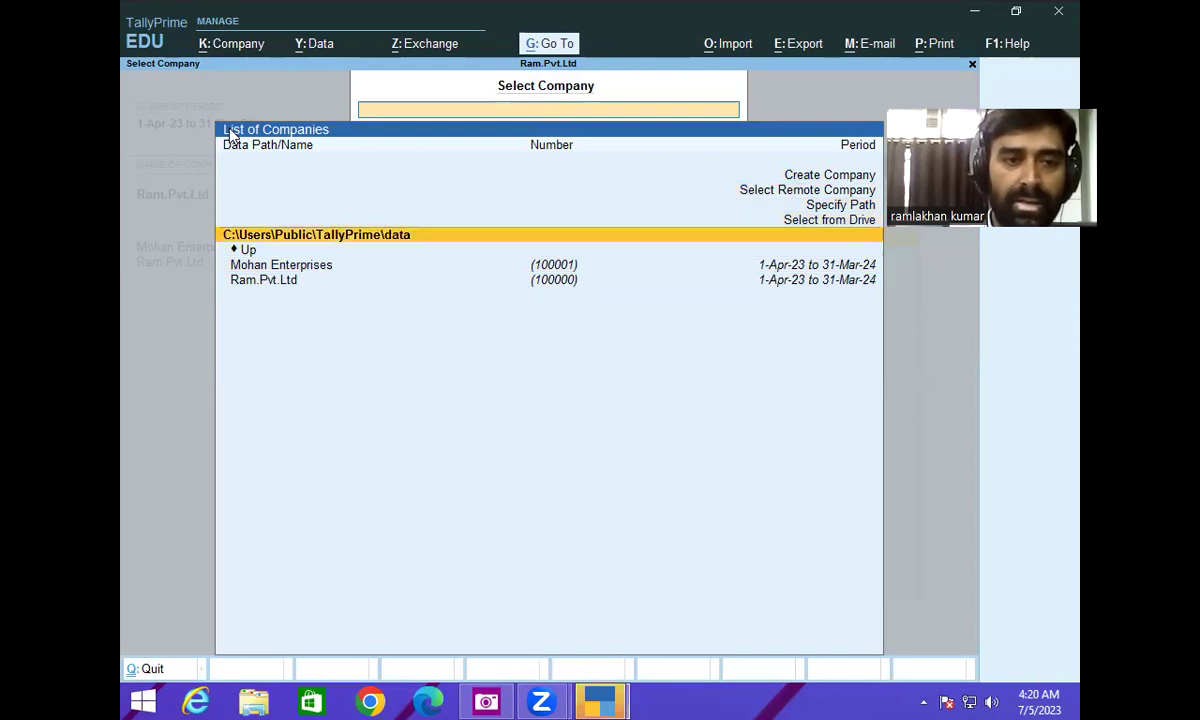
key(Down)
key(Down)
key(Return)
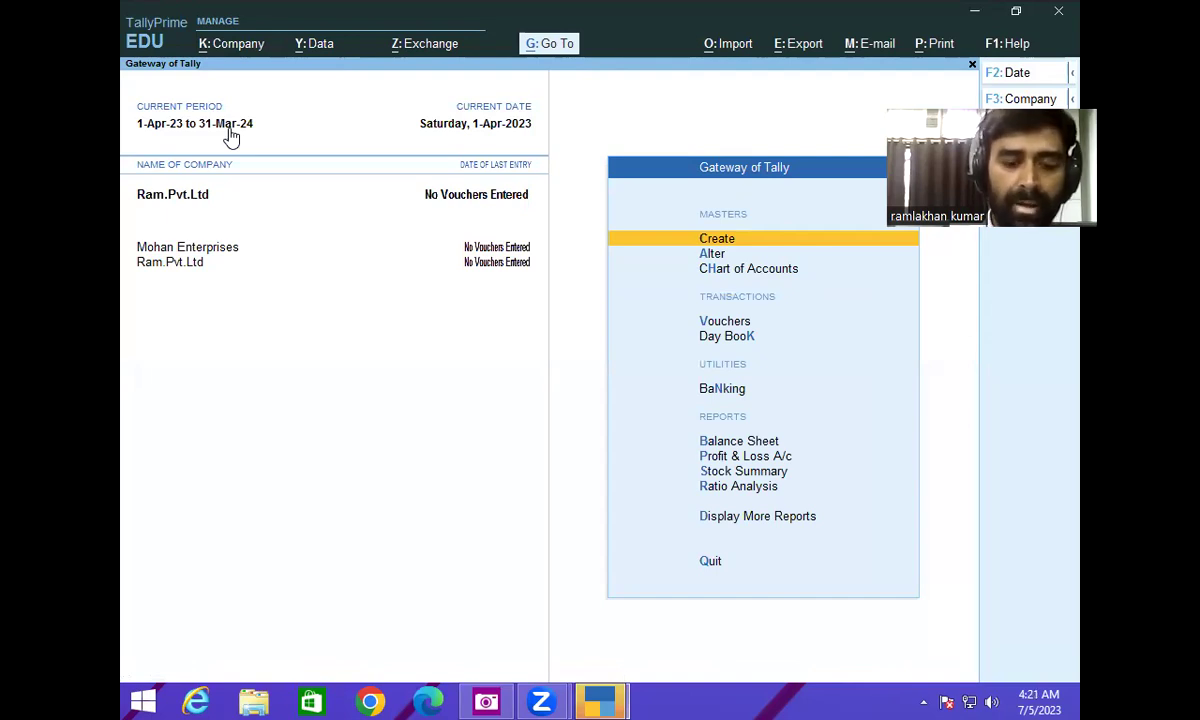
- Pick Mohan Enterprises from the loaded companies list to make it current
key(alt)
click(229, 125)
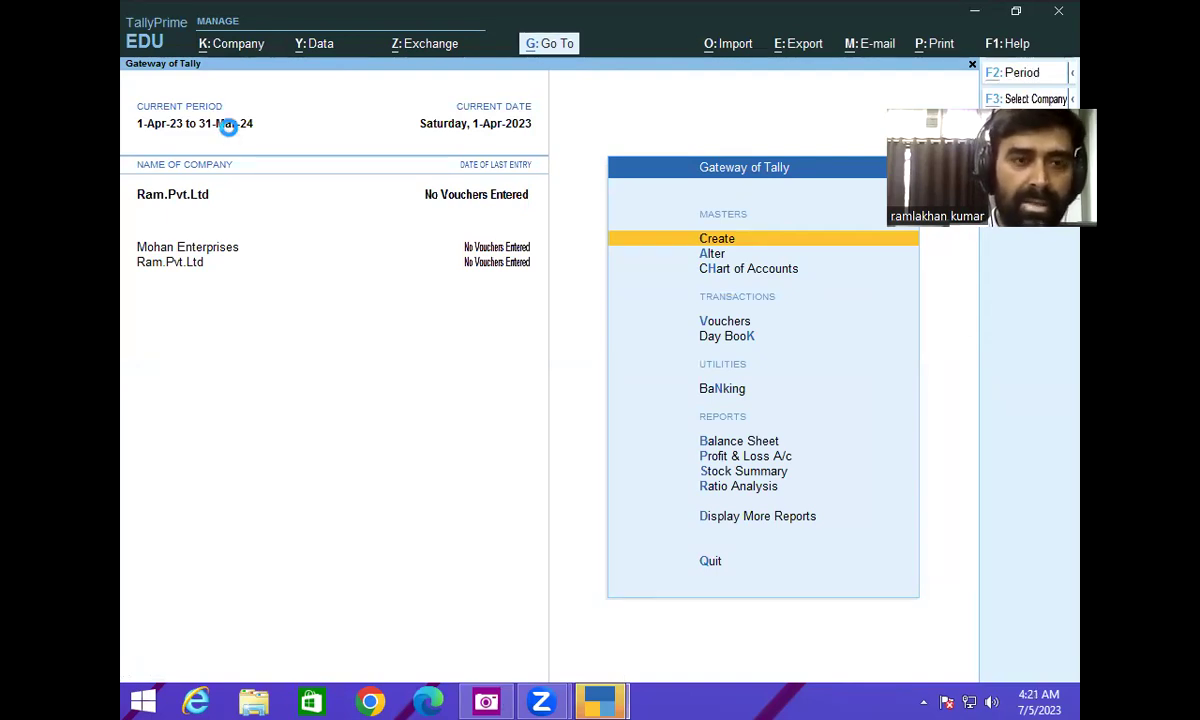
key(F3)
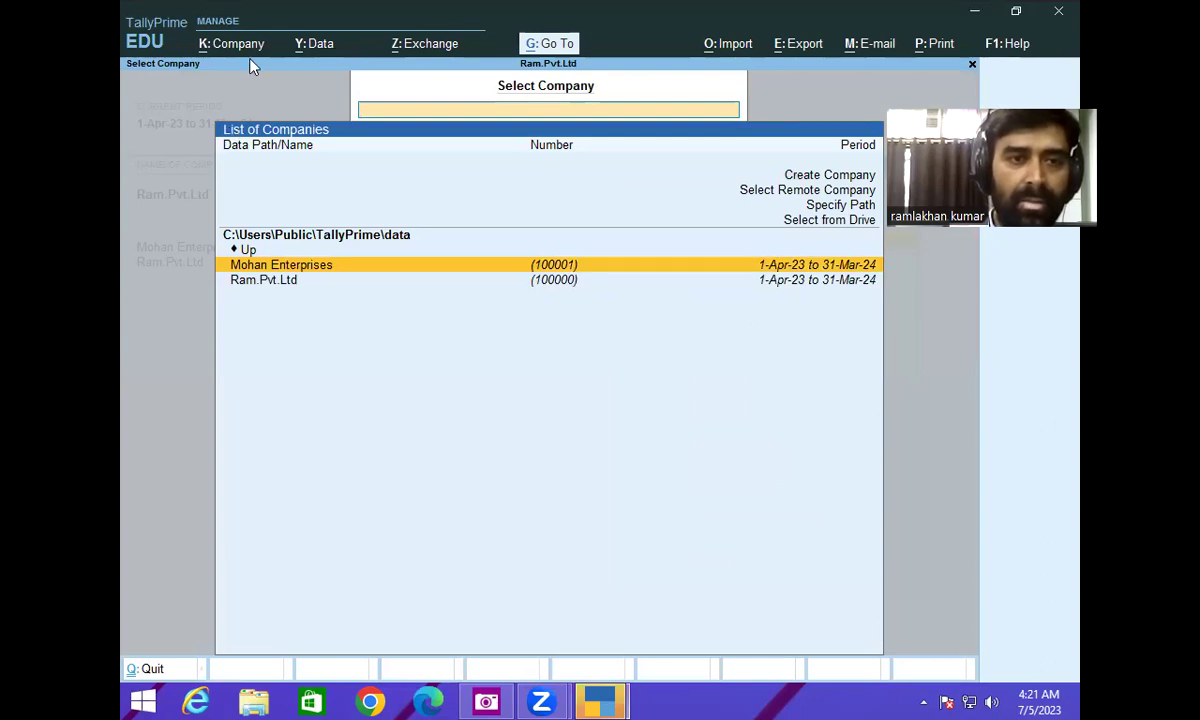
click(212, 46)
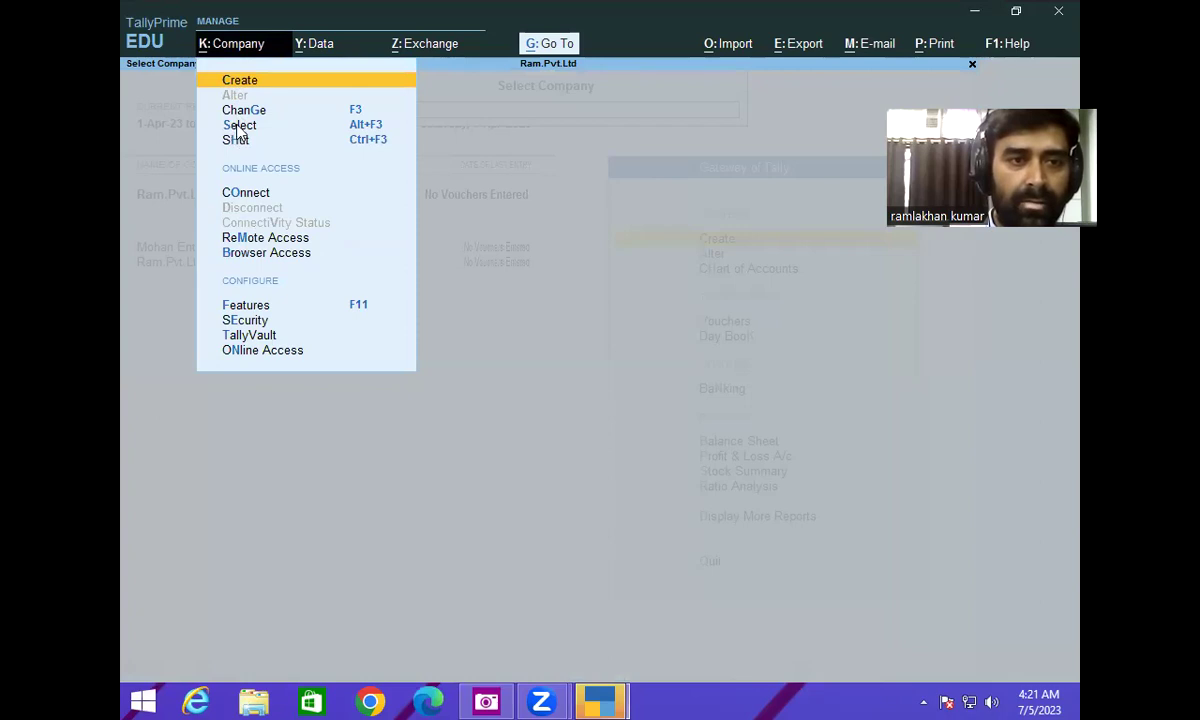
key(Down)
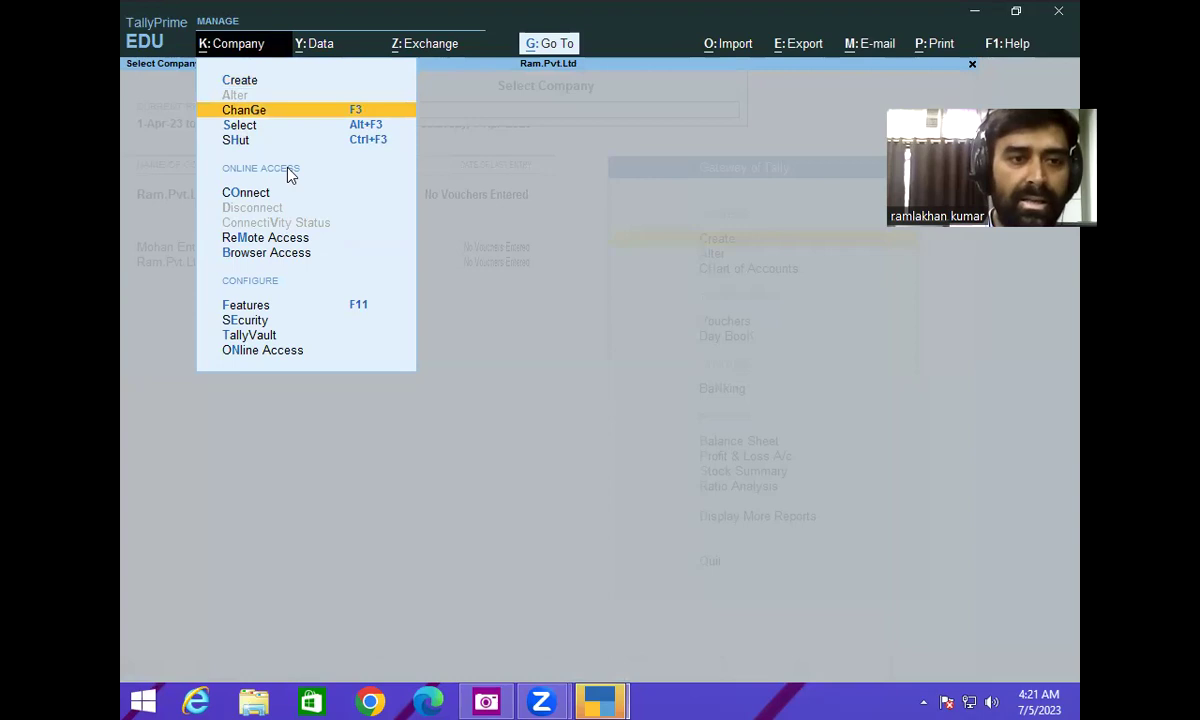
key(Down)
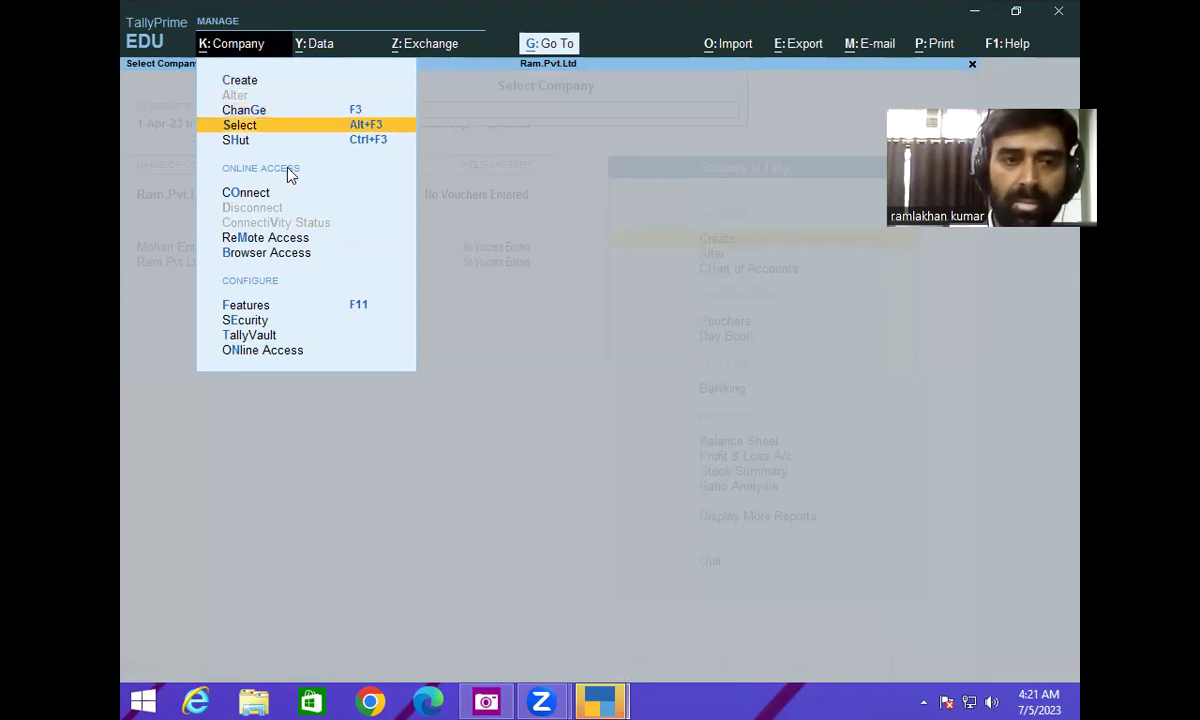
key(Return)
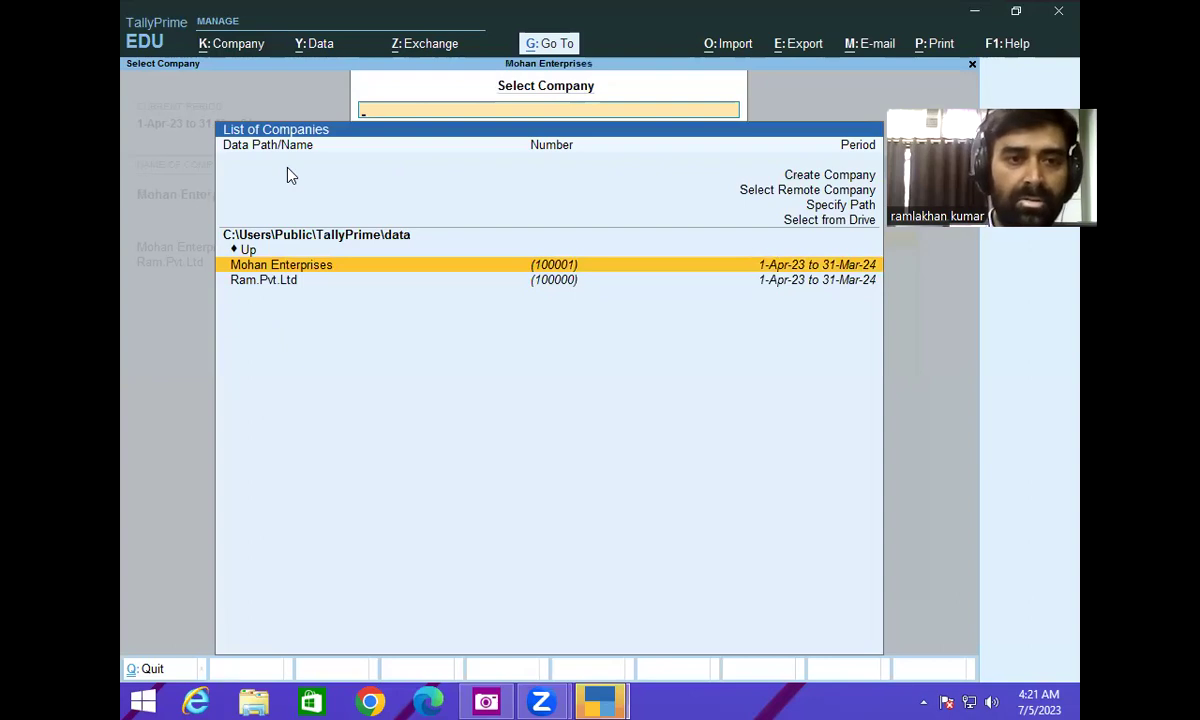
key(Return)
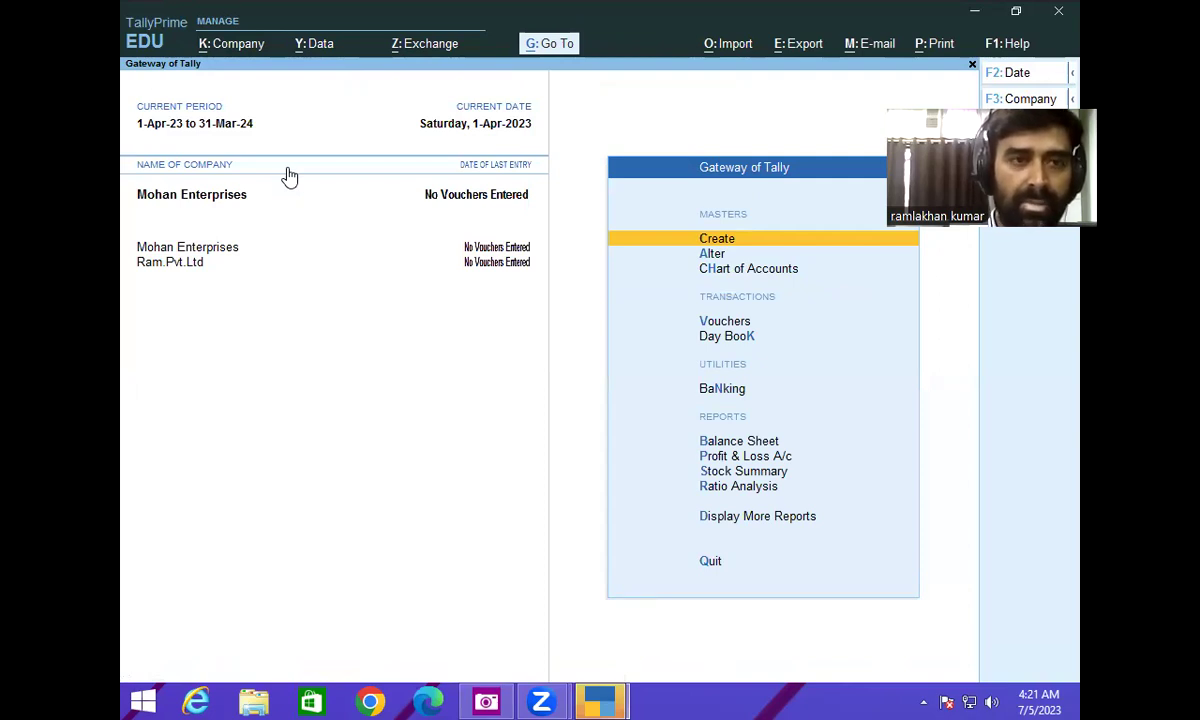
- Delete Mohan Enterprises from Alter Company with Alt+D, answering Yes to both confirmations
click(225, 52)
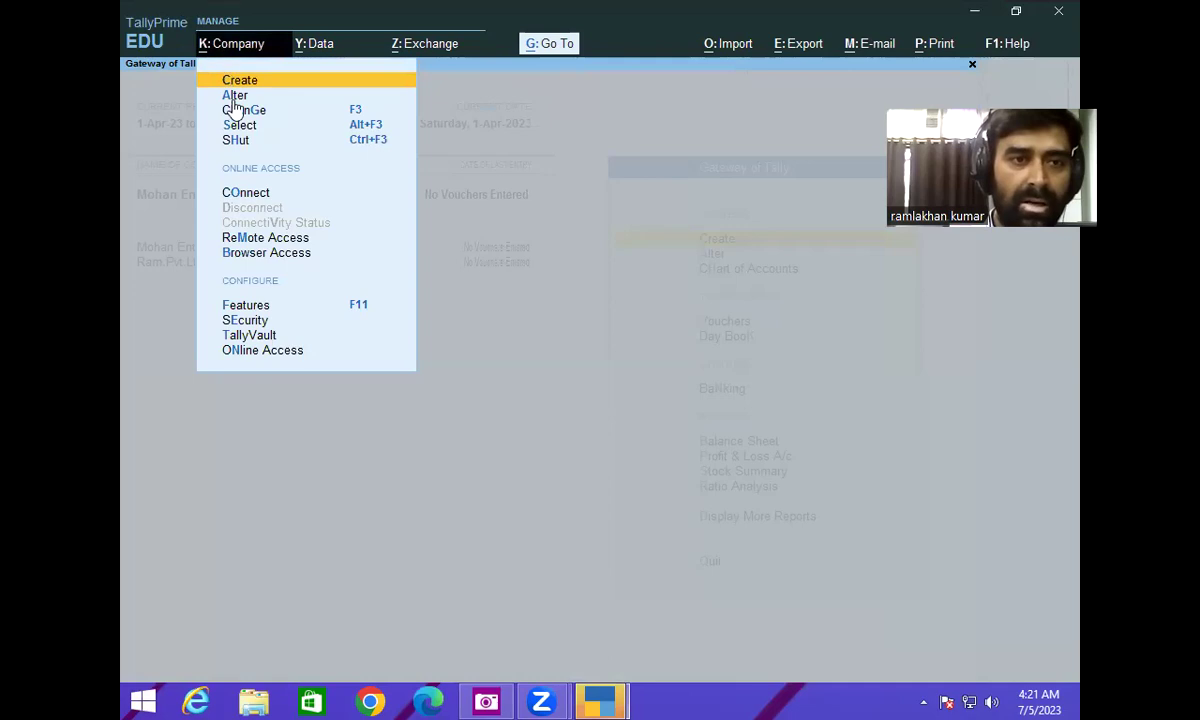
click(228, 95)
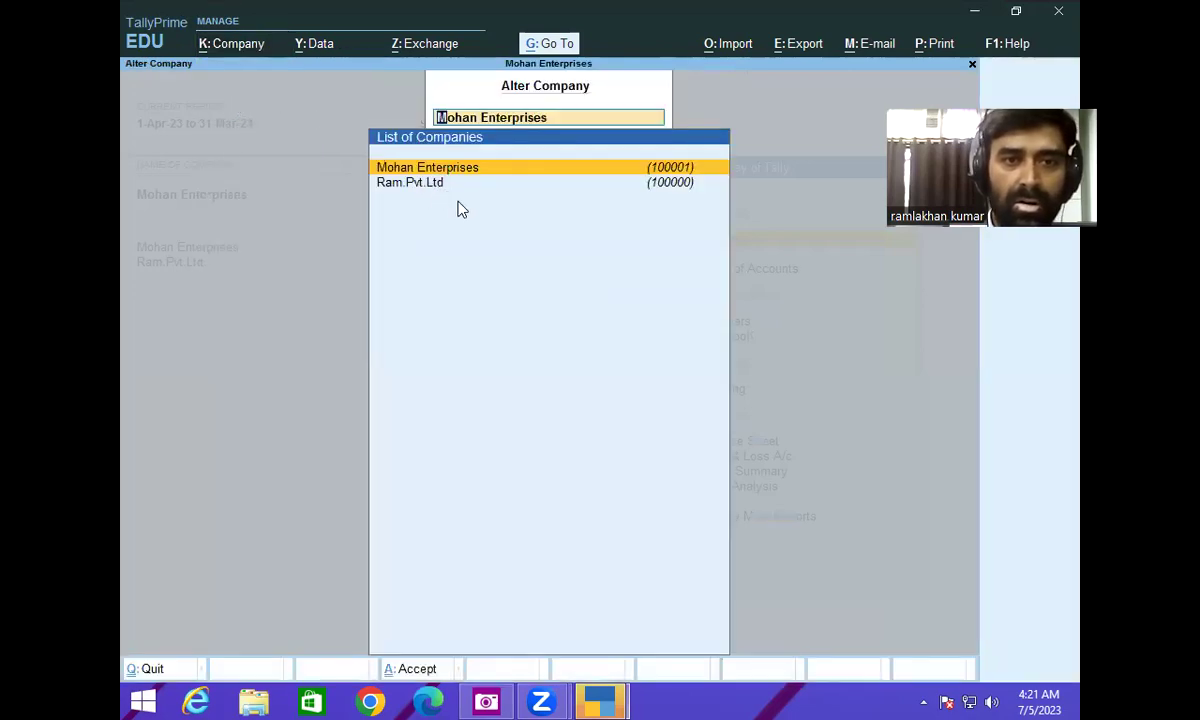
key(Return)
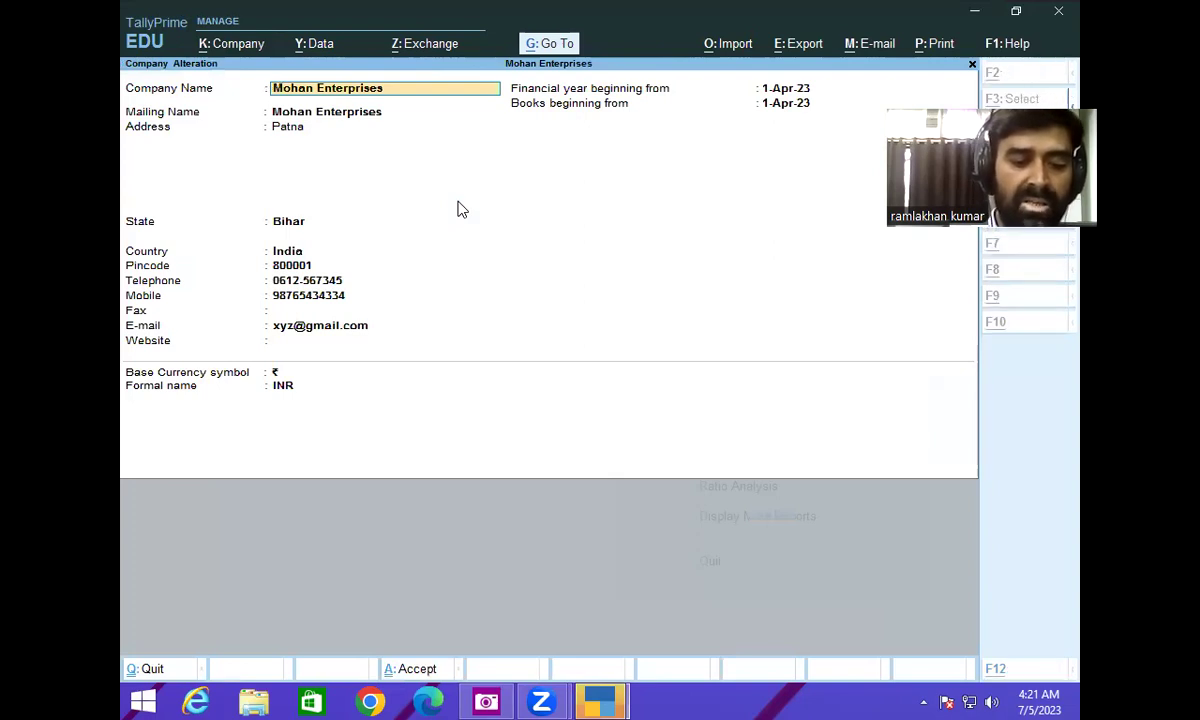
key(alt+d)
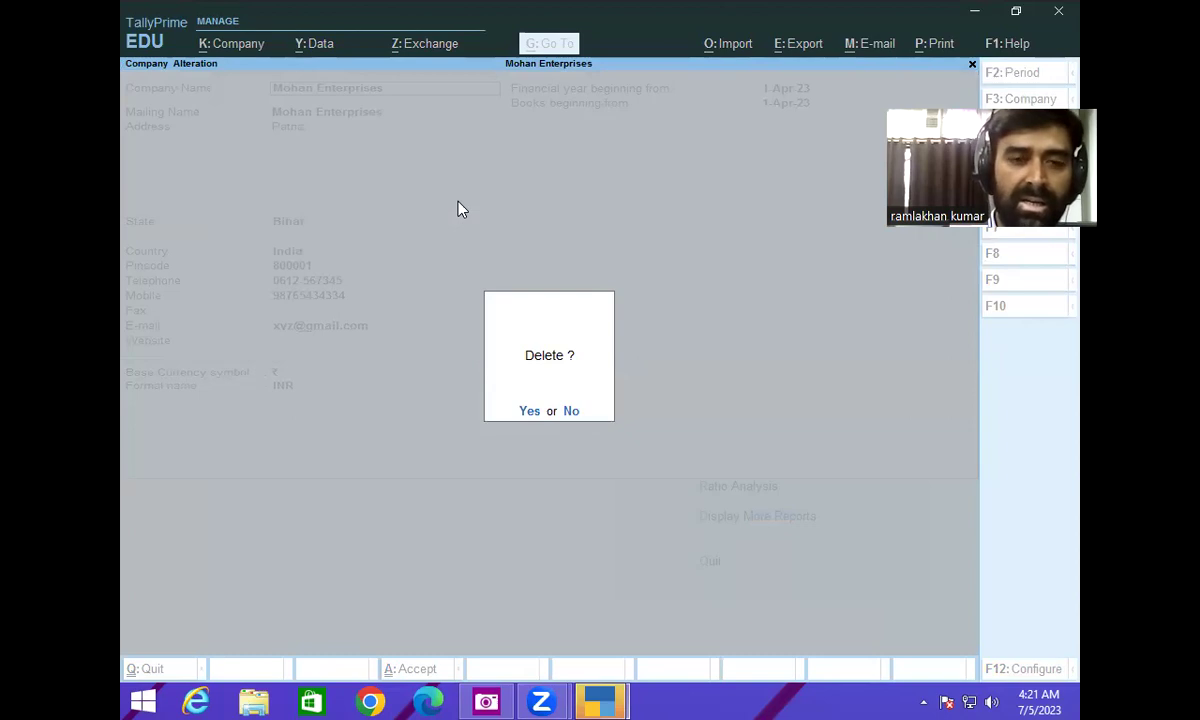
key(y)
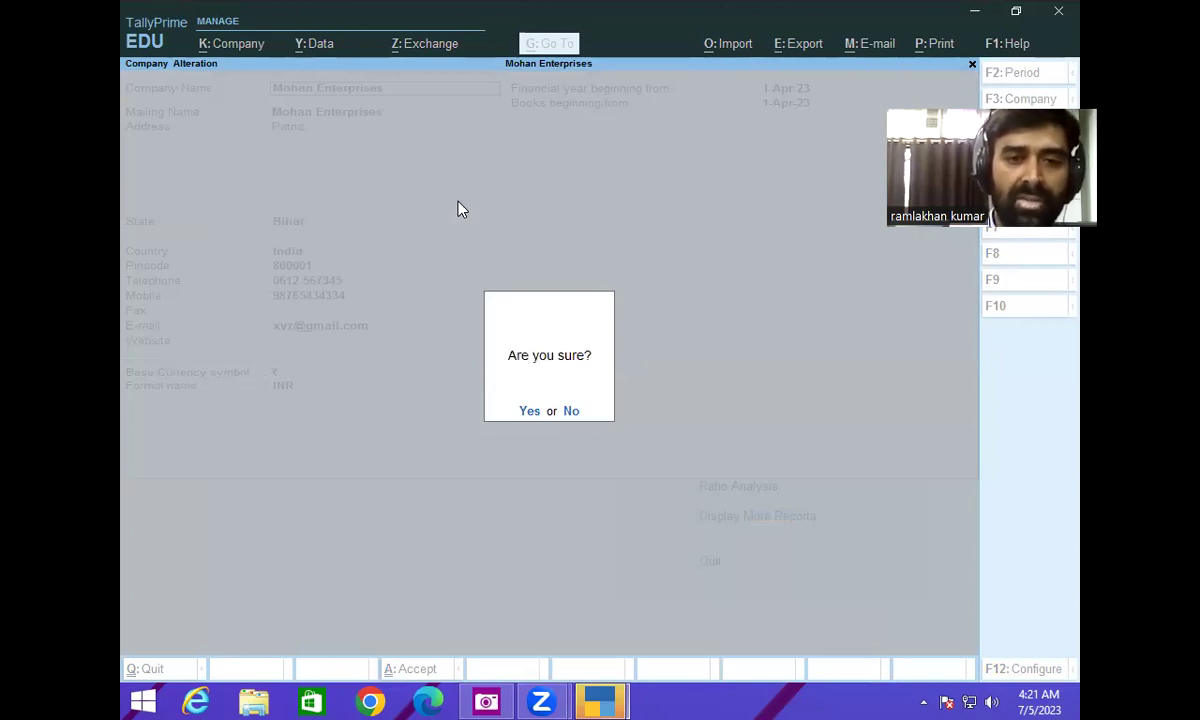
key(y)
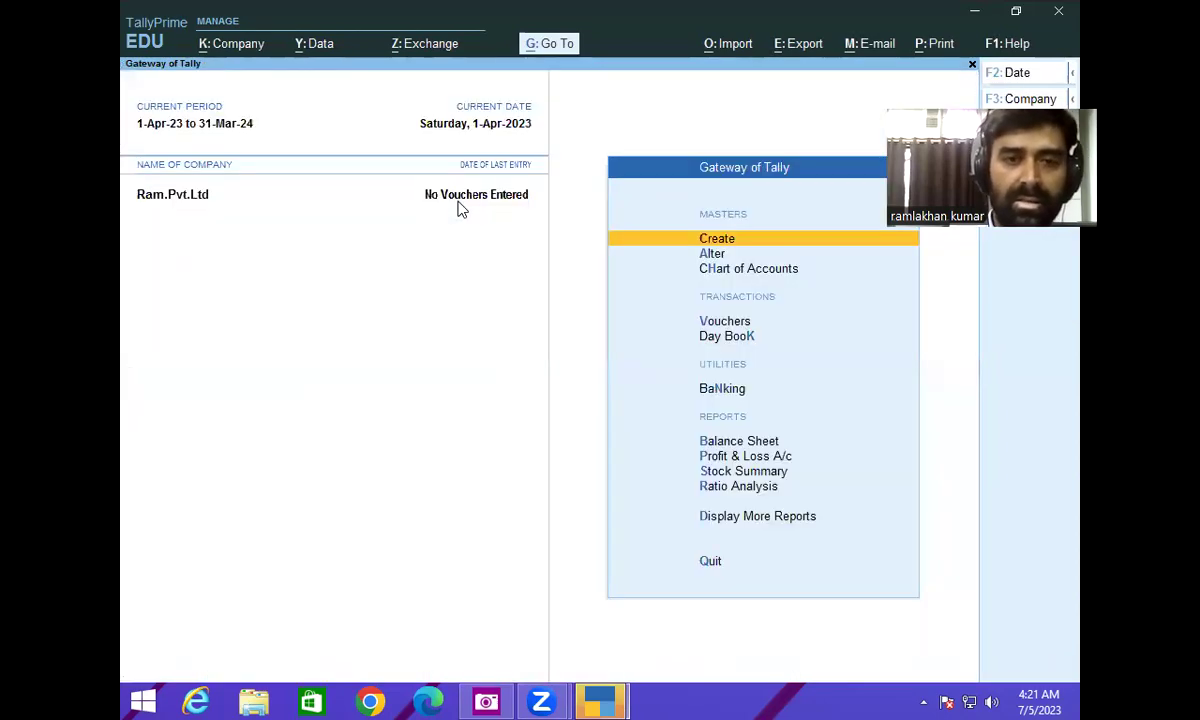